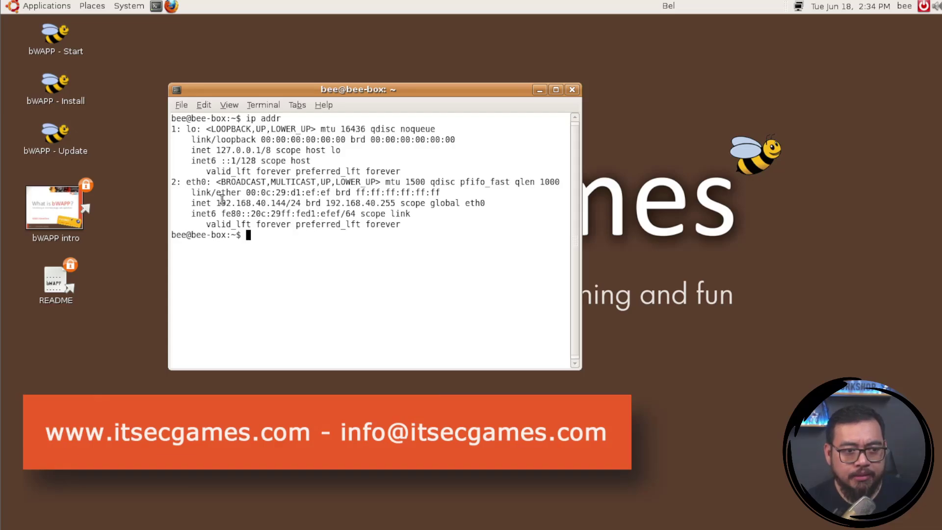
Examine the eth0 IPv4 address of the bee-box machine in the terminal output.
{"action": "left_click_drag", "start_coordinate": [212, 203], "coordinate": [305, 204]}
{"action": "left_click", "coordinate": [300, 219]}
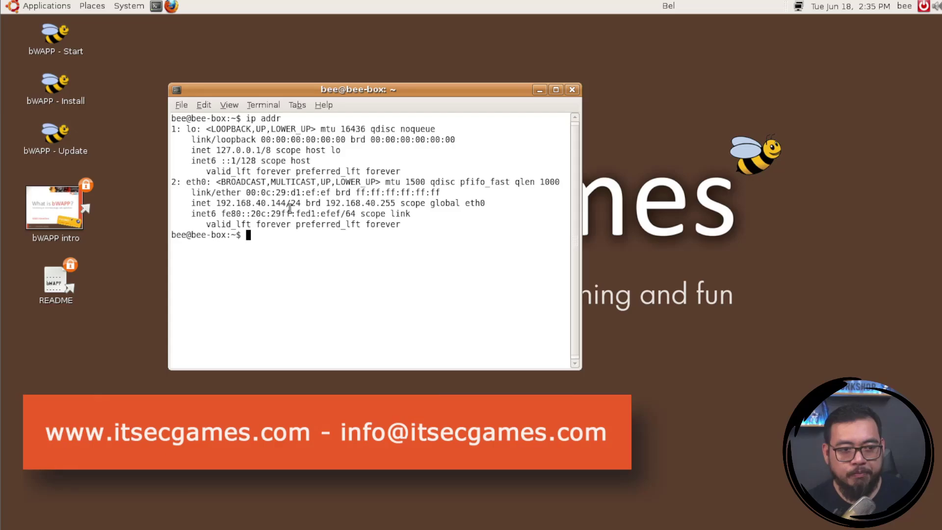
{"action": "left_click_drag", "start_coordinate": [292, 203], "coordinate": [218, 203]}
{"action": "left_click", "coordinate": [270, 216]}
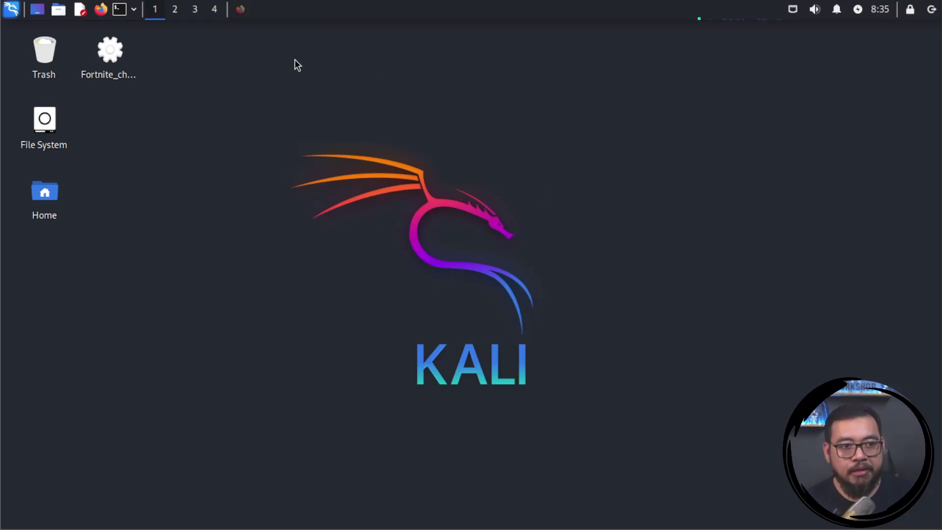
Switch to Firefox on the Kali machine and reload the bWAPP portal page.
{"action": "left_click", "coordinate": [243, 13]}
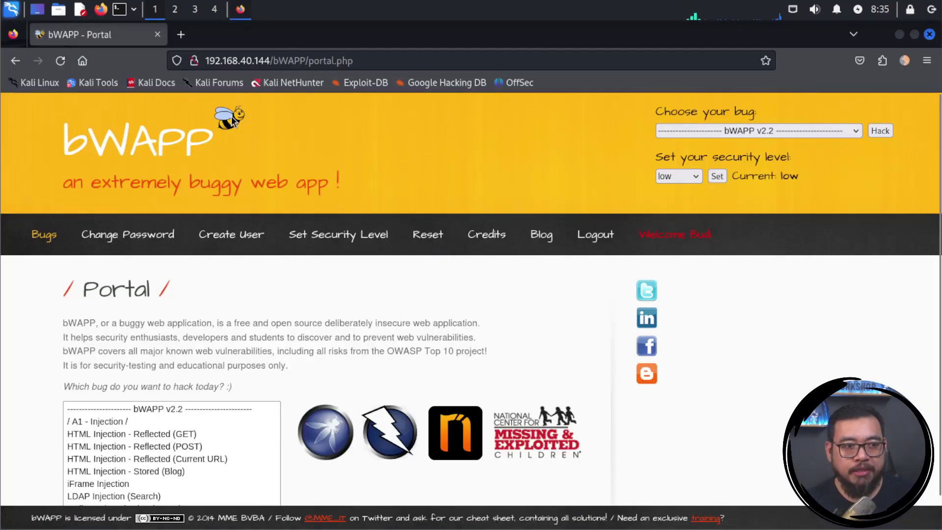
{"action": "left_click", "coordinate": [60, 62]}
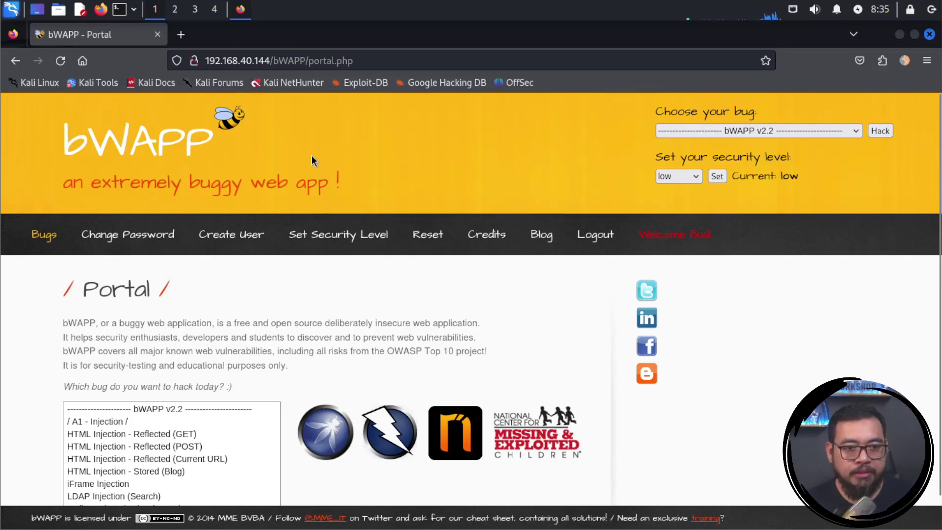
{"action": "scroll", "coordinate": [311, 155], "scroll_direction": "down", "scroll_amount": 1}
{"action": "scroll", "coordinate": [329, 180], "scroll_direction": "up", "scroll_amount": 1}
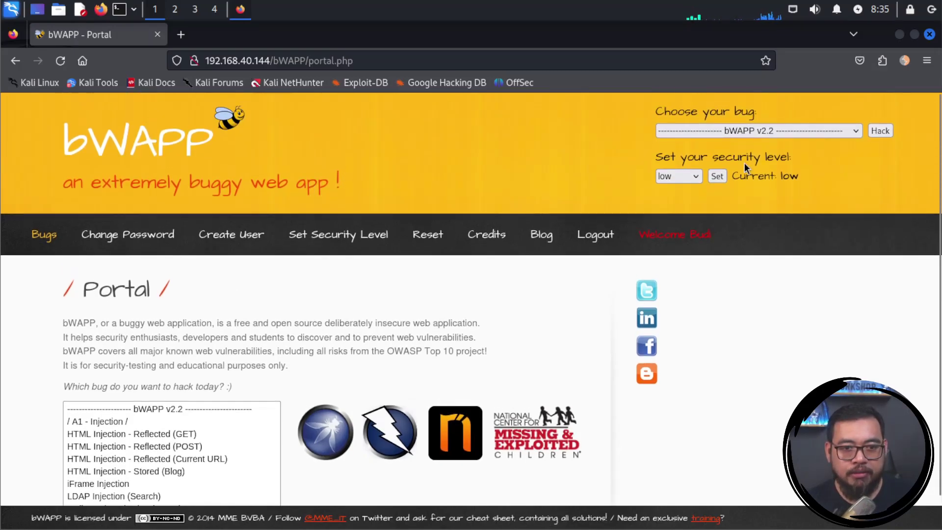
Open the SQL Injection (GET/Search) bug from the bWAPP bug list and activate its movie search field.
{"action": "left_click", "coordinate": [851, 130]}
{"action": "scroll", "coordinate": [800, 327], "scroll_direction": "down", "scroll_amount": 2}
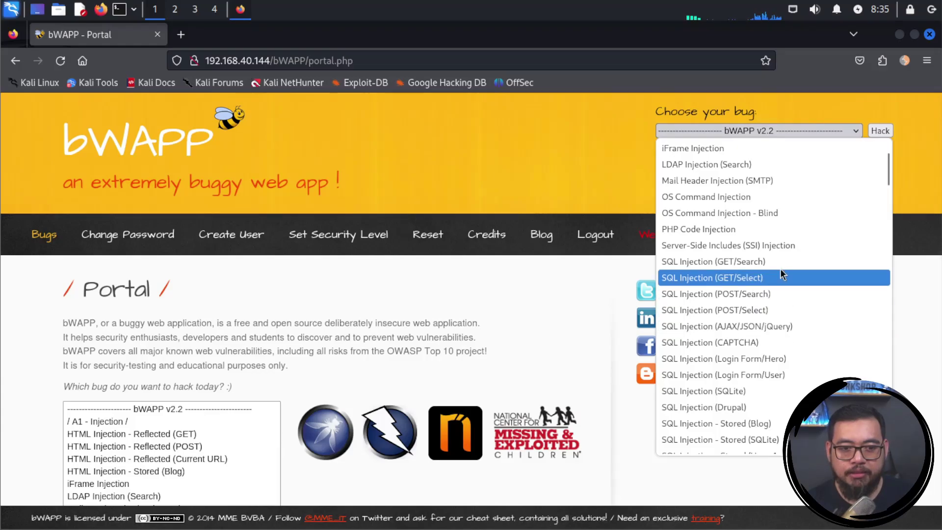
{"action": "left_click", "coordinate": [753, 263]}
{"action": "left_click", "coordinate": [884, 133]}
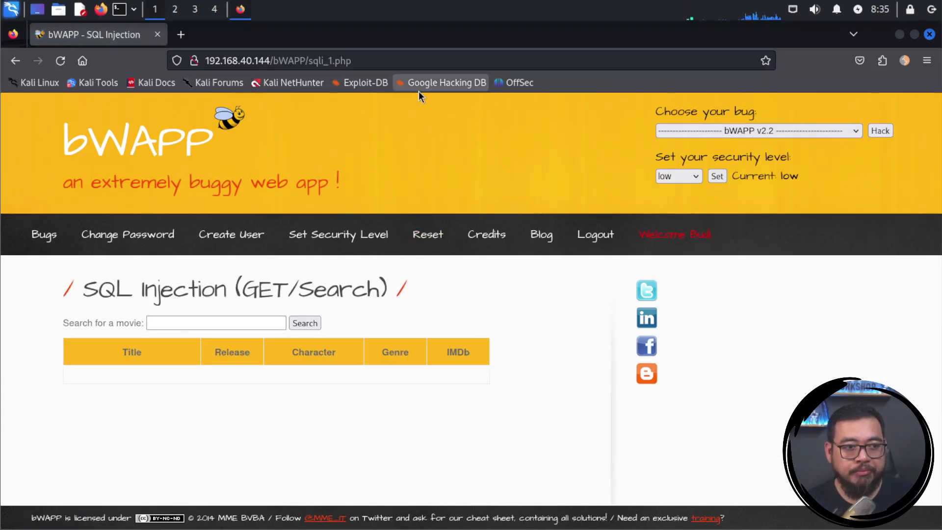
{"action": "left_click", "coordinate": [185, 322]}
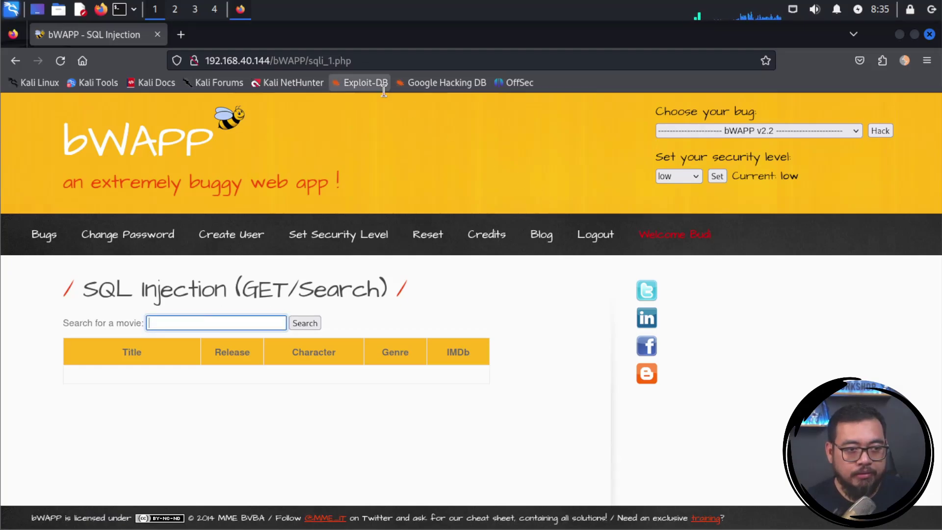
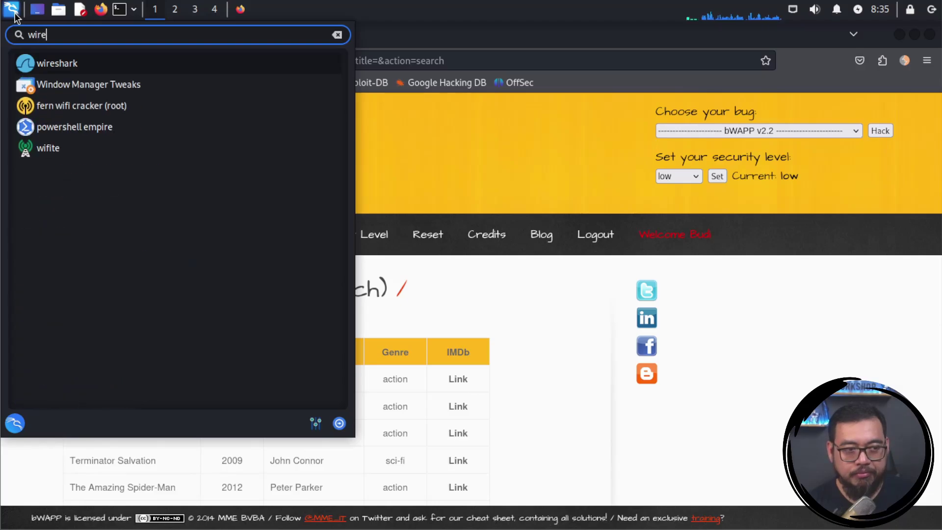
Launch Wireshark and start a live capture on the eth0 interface.
{"action": "type", "text": "k"}
{"action": "key", "text": "Return"}
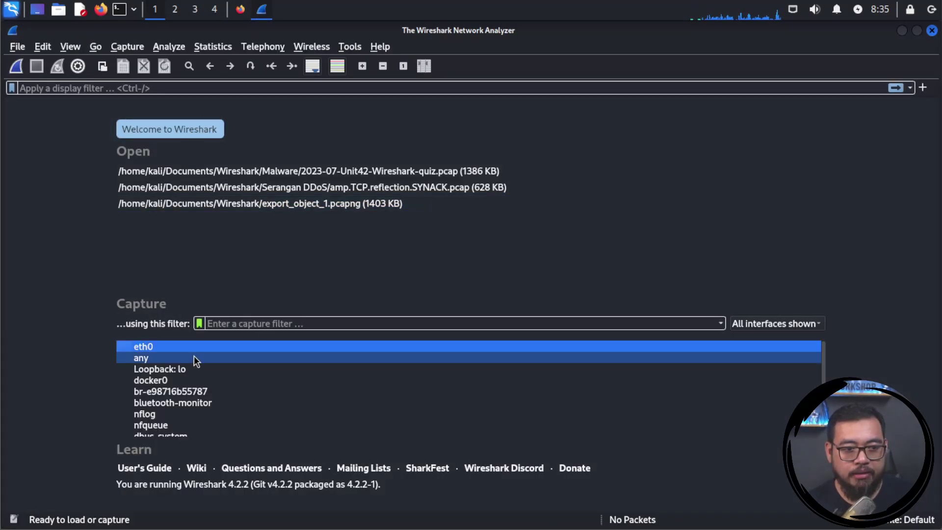
{"action": "double_click", "coordinate": [145, 346]}
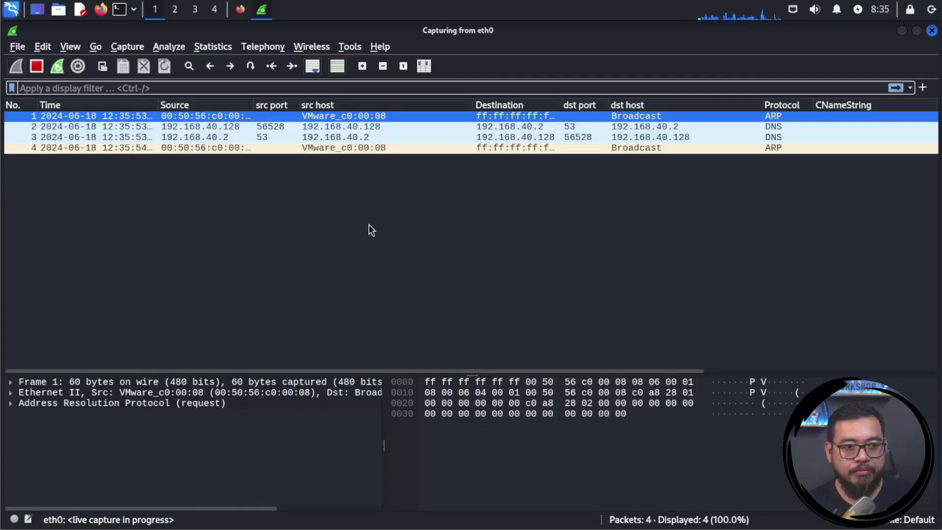
Return to the bWAPP SQL injection page in Firefox and ready the movie search field for input.
{"action": "left_click", "coordinate": [241, 11]}
{"action": "left_click", "coordinate": [206, 323]}
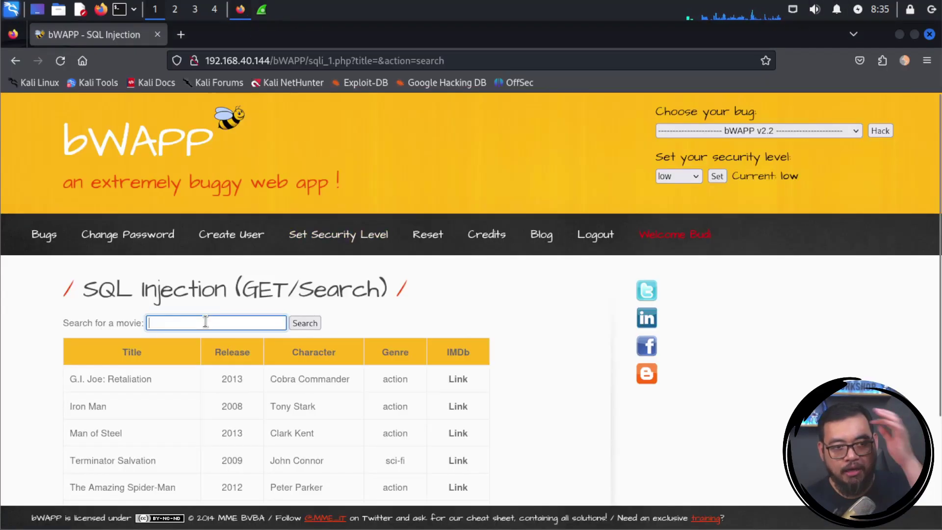
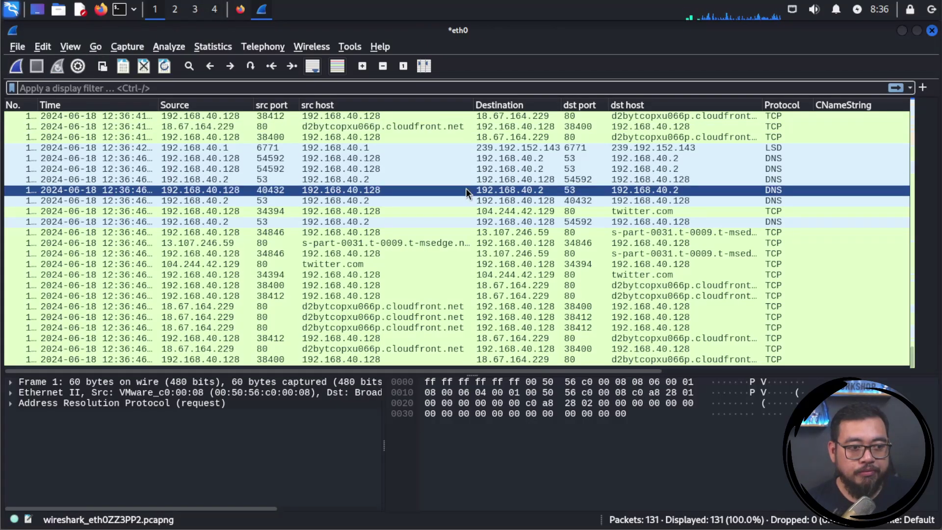
Filter the captured packets with the display filter http.
{"action": "left_click", "coordinate": [310, 210]}
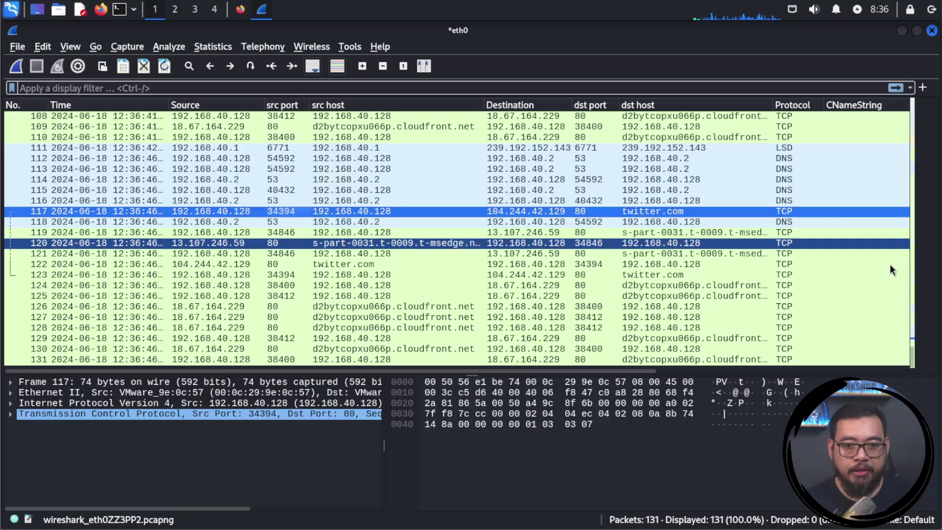
{"action": "left_click_drag", "start_coordinate": [917, 296], "coordinate": [904, 369]}
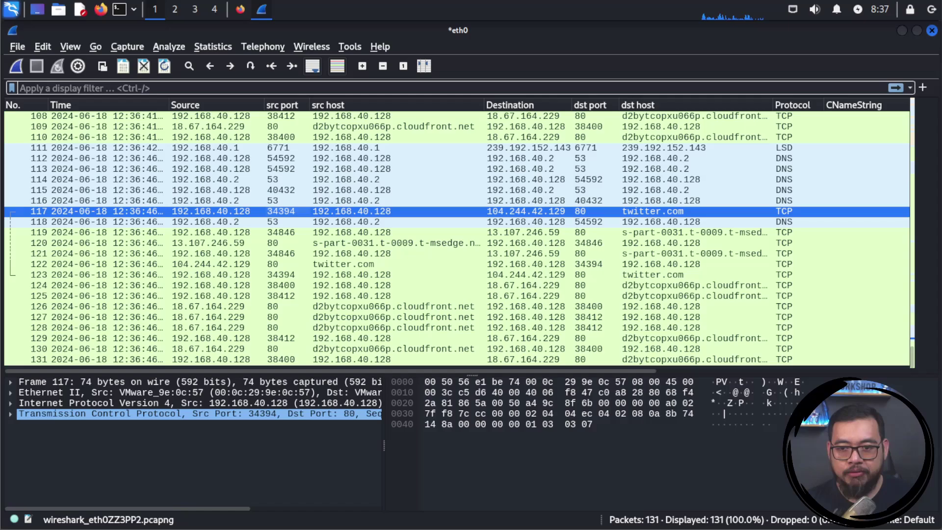
{"action": "left_click", "coordinate": [142, 87]}
{"action": "type", "text": "http"}
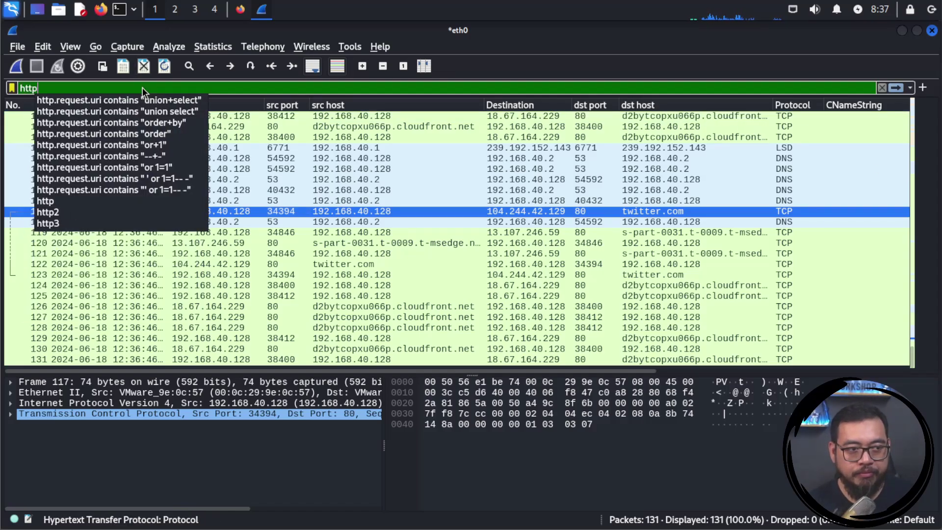
{"action": "key", "text": "Return"}
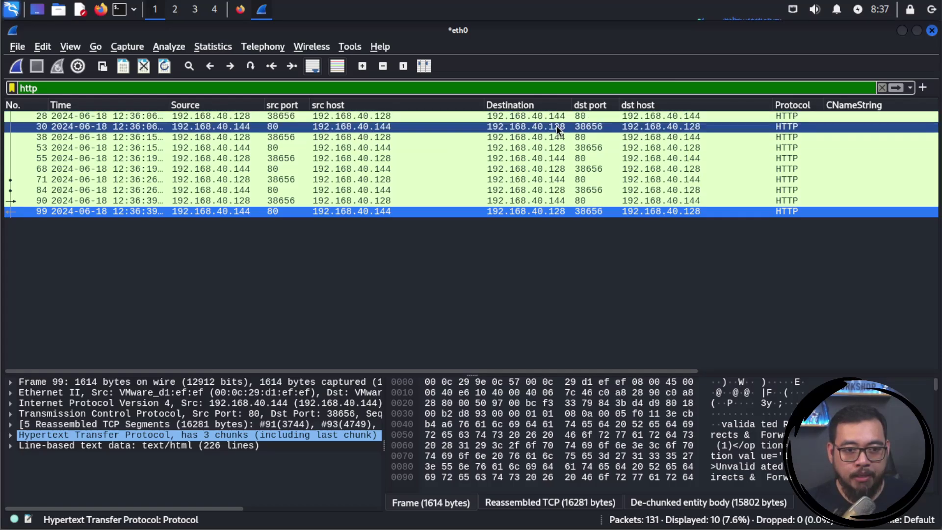
Examine the HTTP packets exchanged between 192.168.40.128 and 192.168.40.144, ordered by source host and by packet number.
{"action": "left_click", "coordinate": [365, 108]}
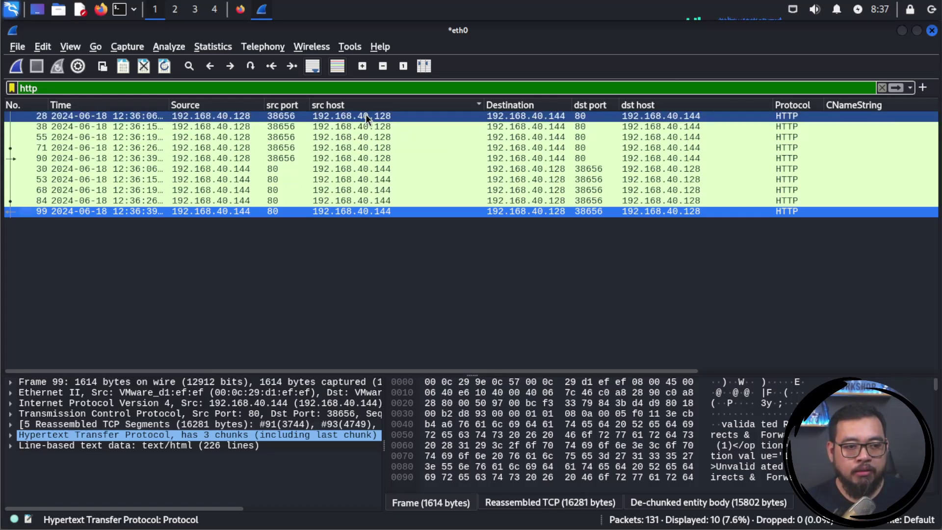
{"action": "left_click", "coordinate": [34, 108]}
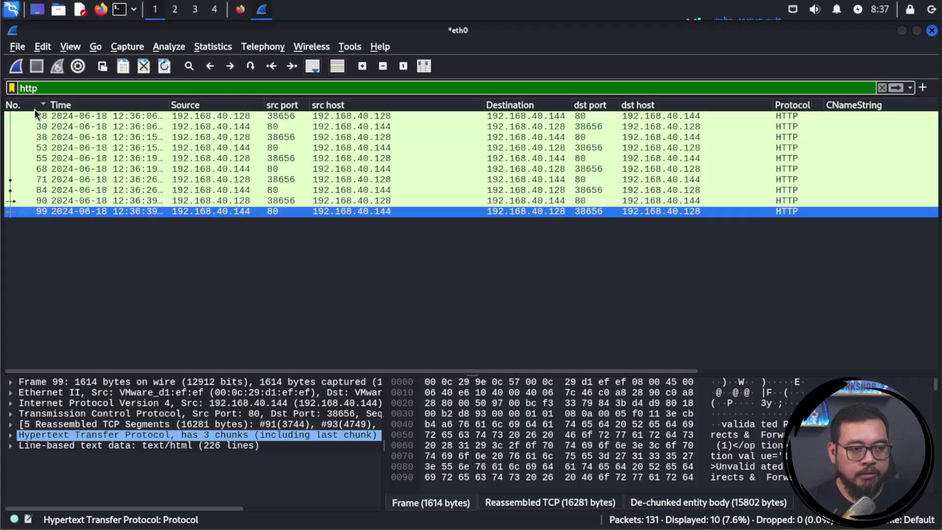
{"action": "left_click", "coordinate": [363, 126]}
{"action": "left_click", "coordinate": [352, 161]}
{"action": "left_click", "coordinate": [351, 192]}
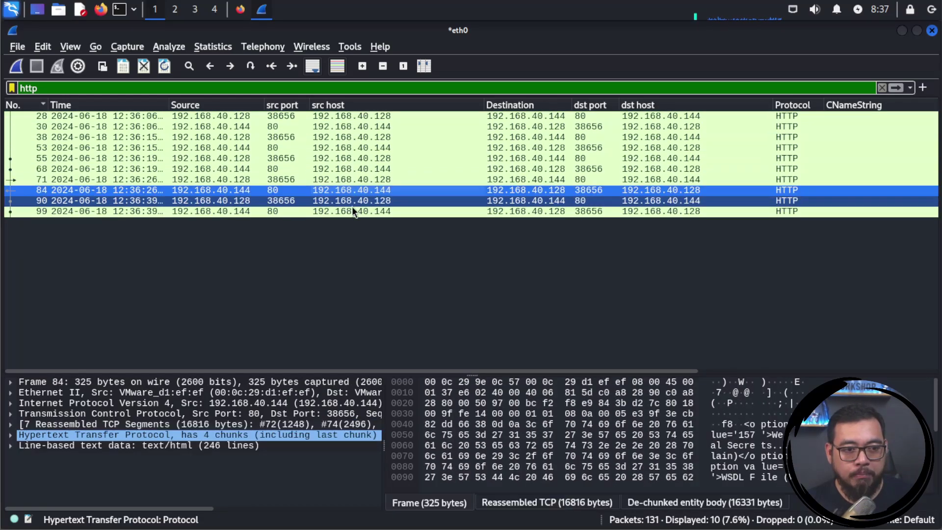
{"action": "left_click", "coordinate": [352, 210]}
{"action": "left_click", "coordinate": [349, 183]}
{"action": "left_click", "coordinate": [399, 190], "text": "shift"}
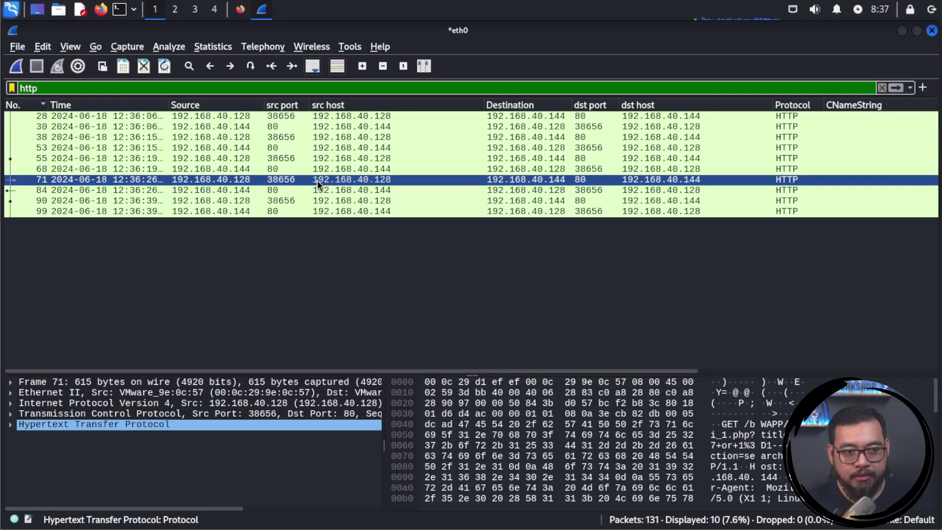
Apply the display filter http && http.request.uri contains "1=1" to the captured packets.
{"action": "left_click", "coordinate": [216, 88]}
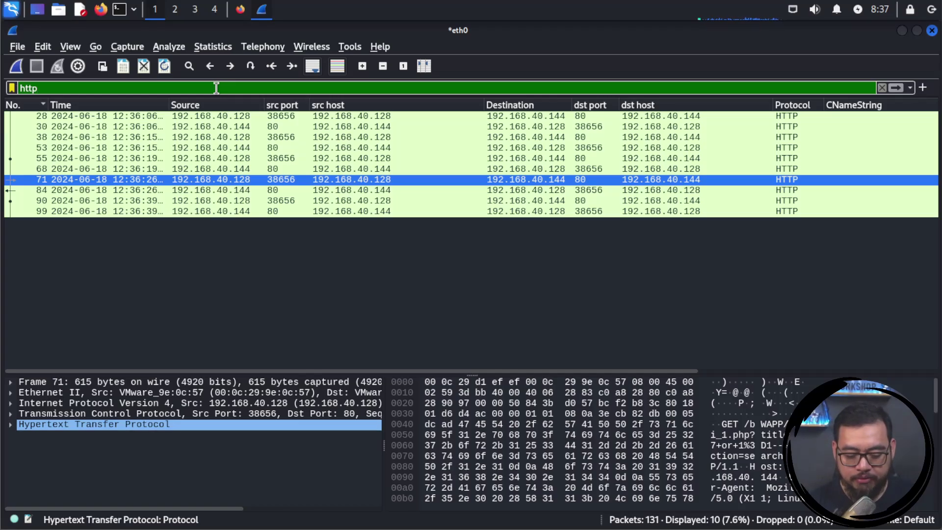
{"action": "type", "text": "&&"}
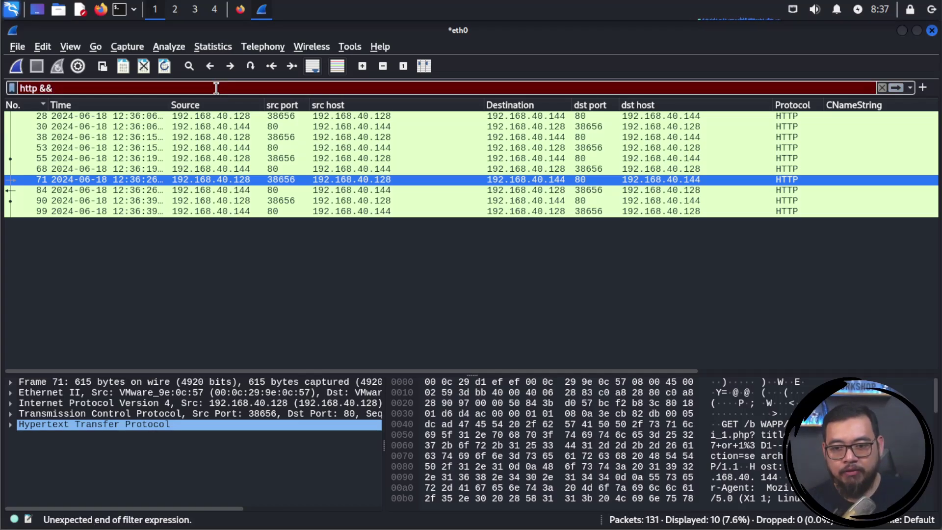
{"action": "type", "text": " http"}
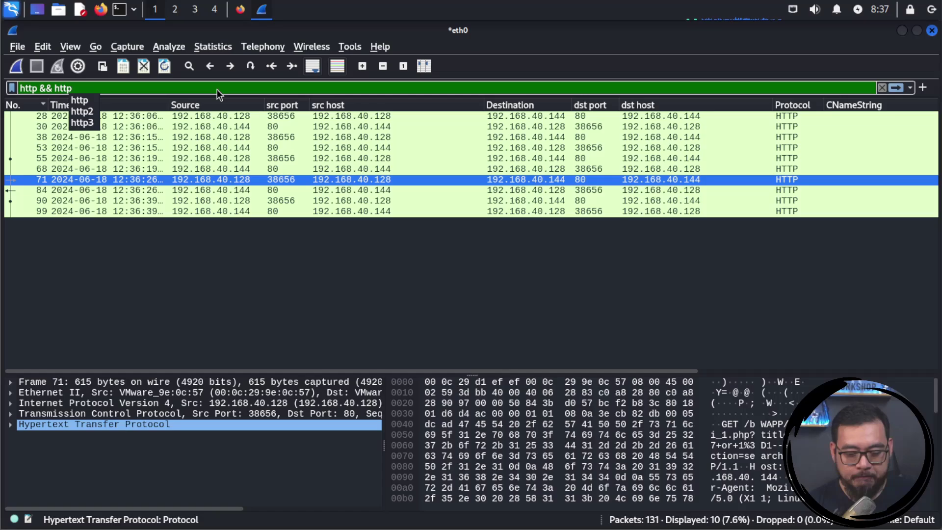
{"action": "type", "text": ".rq"}
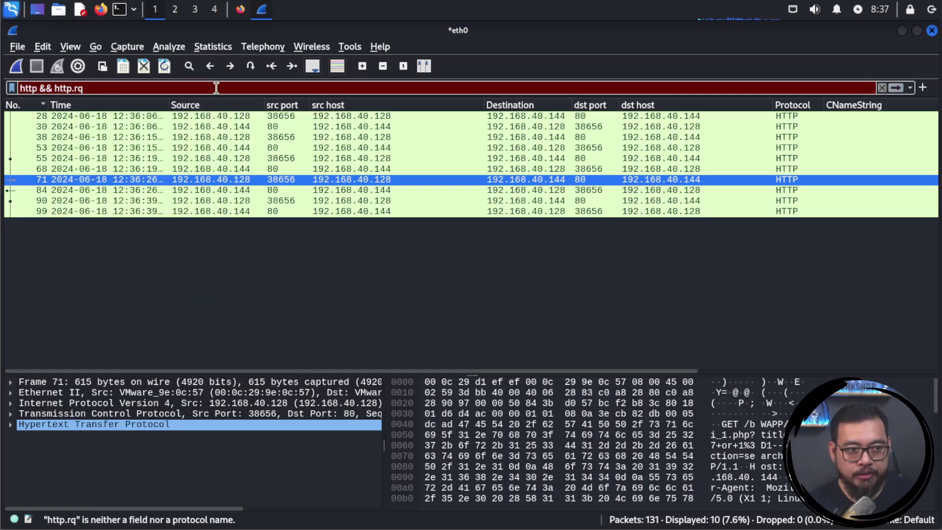
{"action": "key", "text": "BackSpace"}
{"action": "type", "text": "equ"}
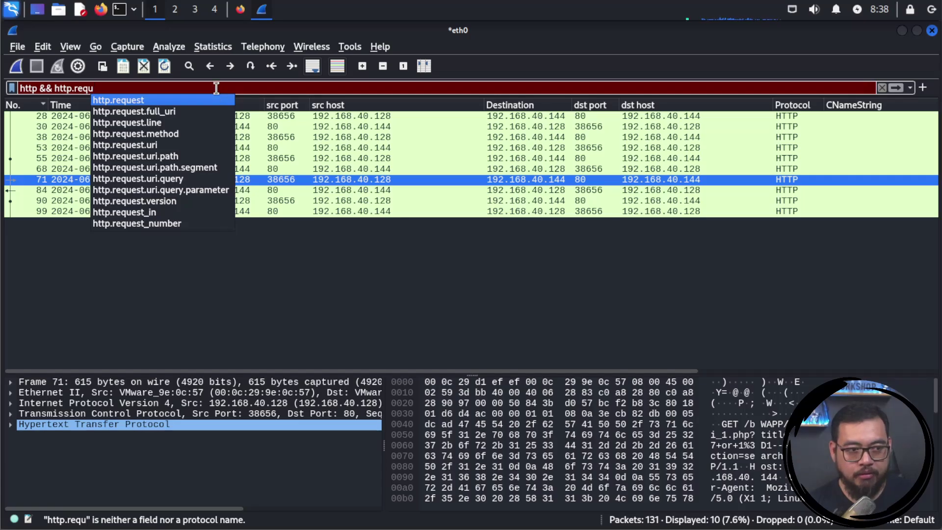
{"action": "key", "text": "Return"}
{"action": "type", "text": ".u"}
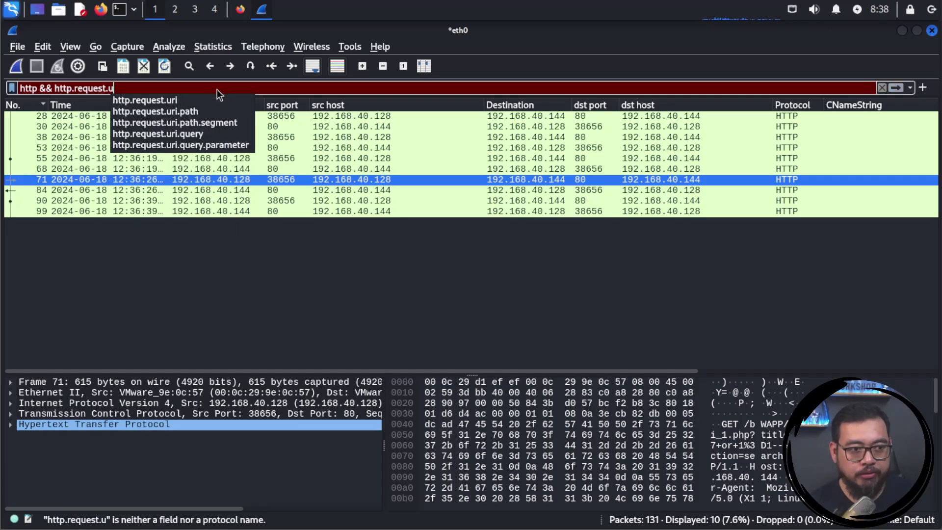
{"action": "type", "text": "ri"}
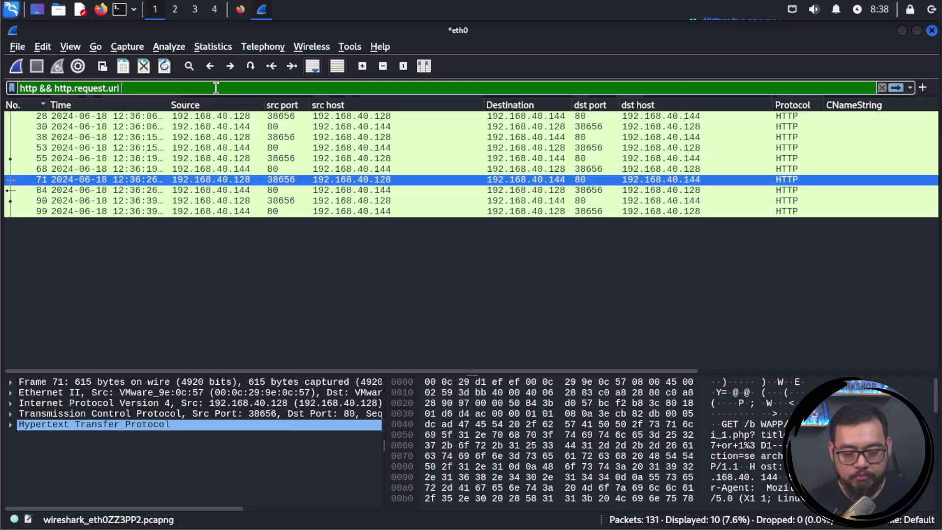
{"action": "type", "text": " contains "}
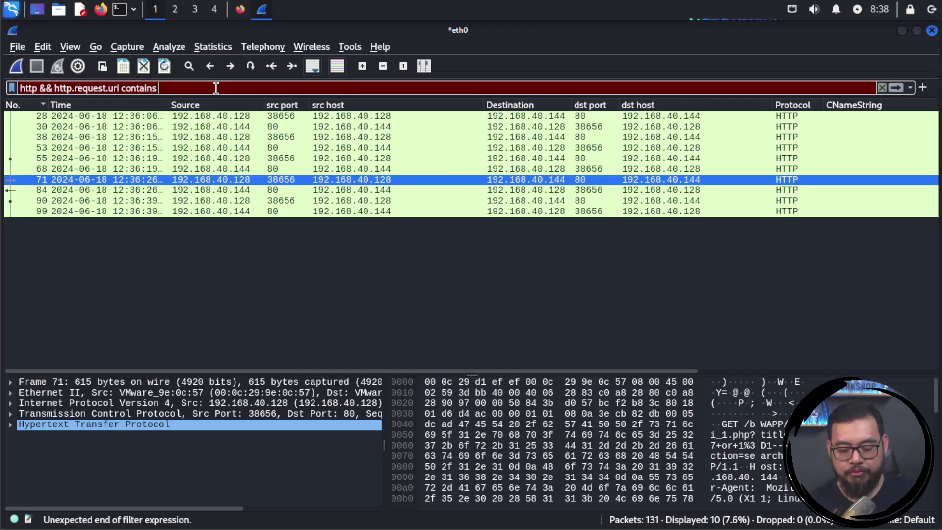
{"action": "type", "text": "\""}
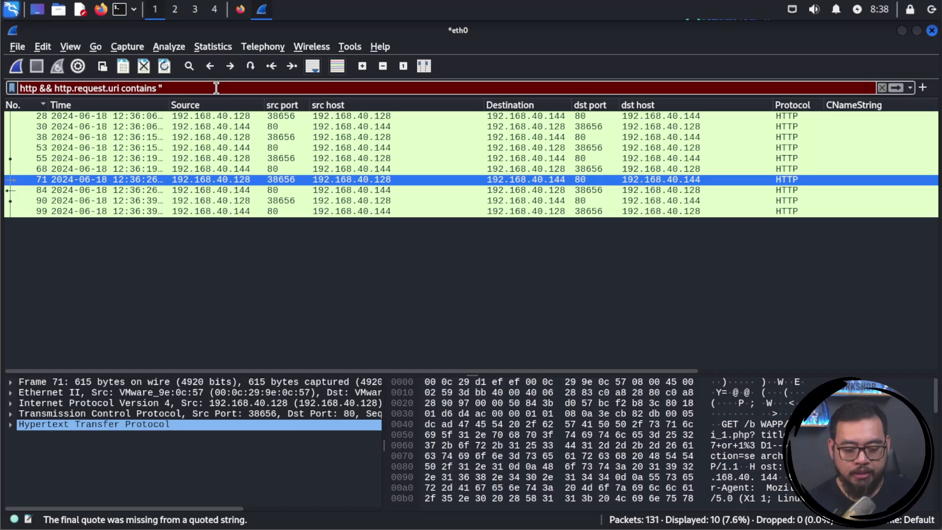
{"action": "type", "text": "1="}
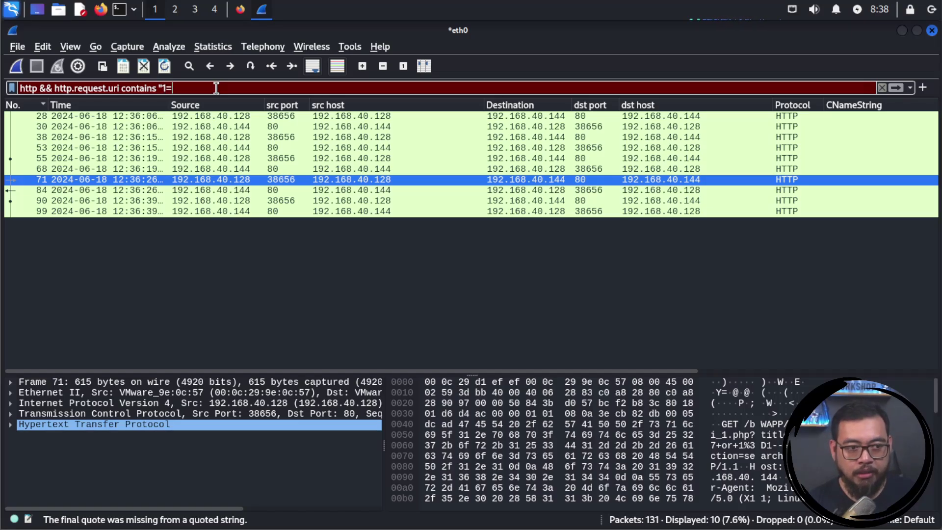
{"action": "type", "text": "1\""}
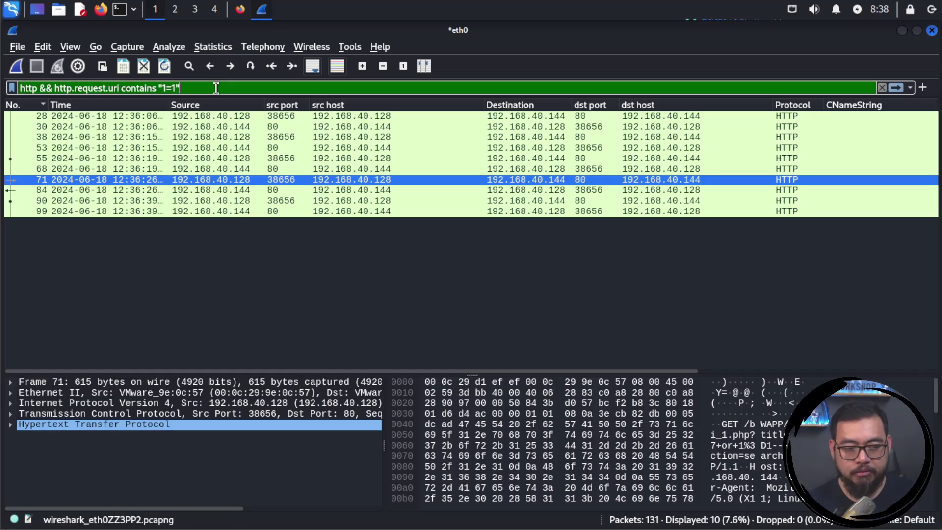
{"action": "key", "text": "Return"}
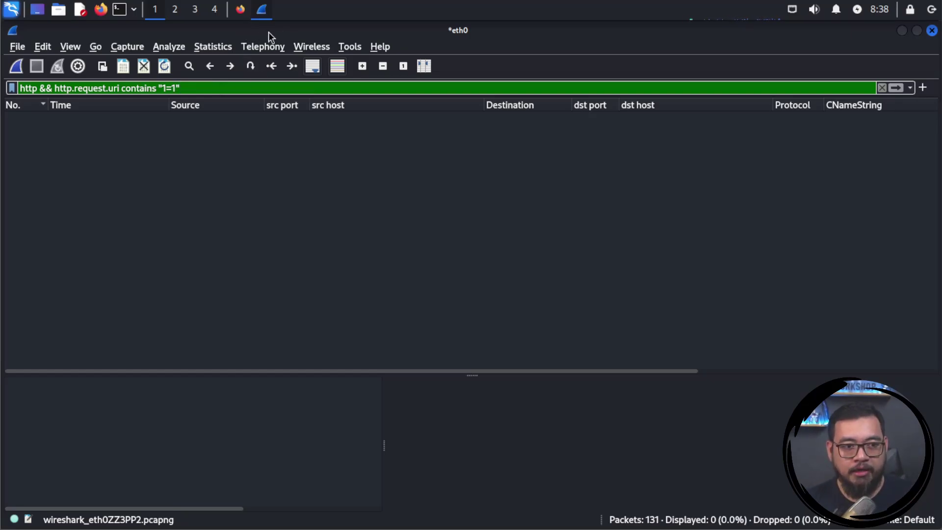
Switch to Firefox and search the web for "uri encode decode" in a new tab.
{"action": "left_click", "coordinate": [241, 10]}
{"action": "left_click", "coordinate": [176, 34]}
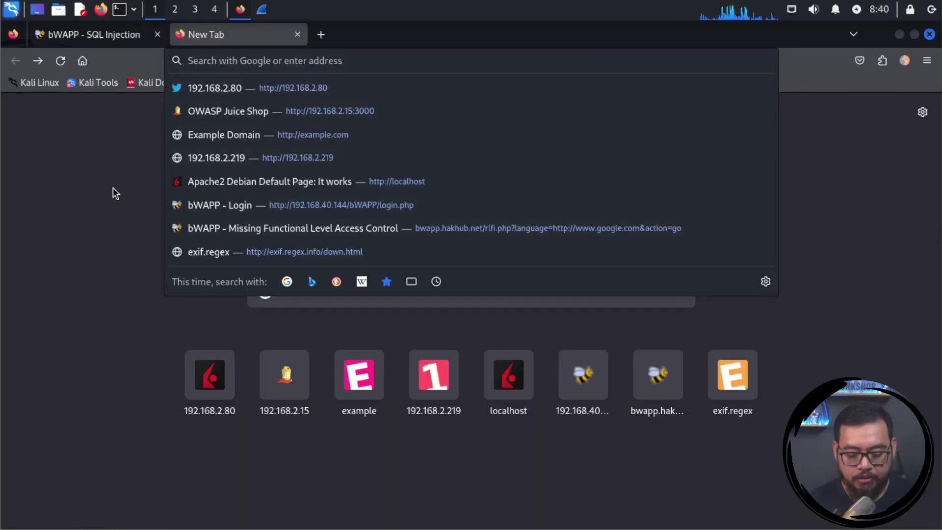
{"action": "type", "text": "uri unico"}
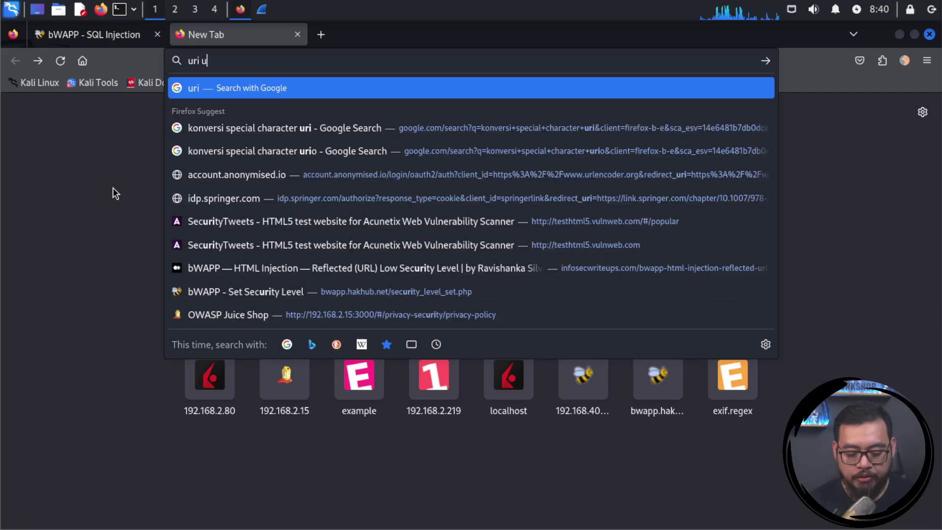
{"action": "key", "text": "BackSpace"}
{"action": "key", "text": "BackSpace"}
{"action": "key", "text": "BackSpace"}
{"action": "key", "text": "BackSpace"}
{"action": "key", "text": "BackSpace"}
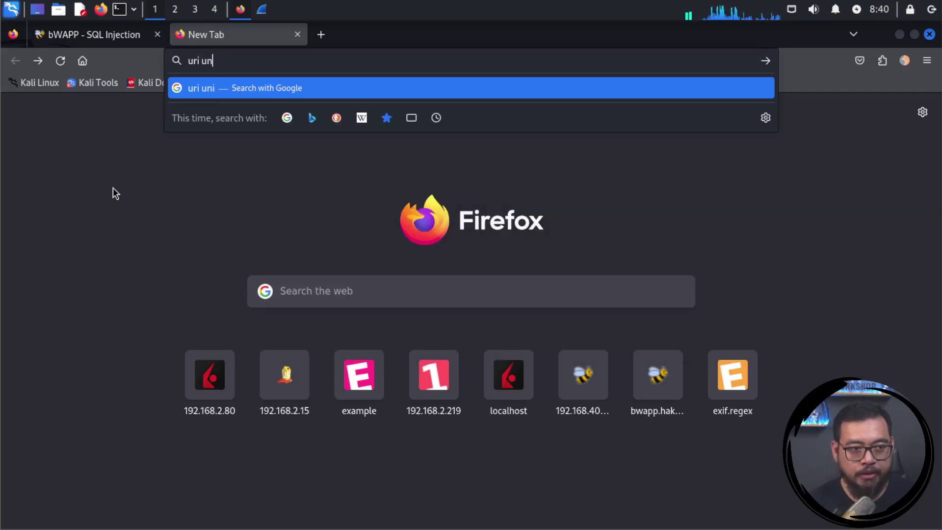
{"action": "type", "text": "encode "}
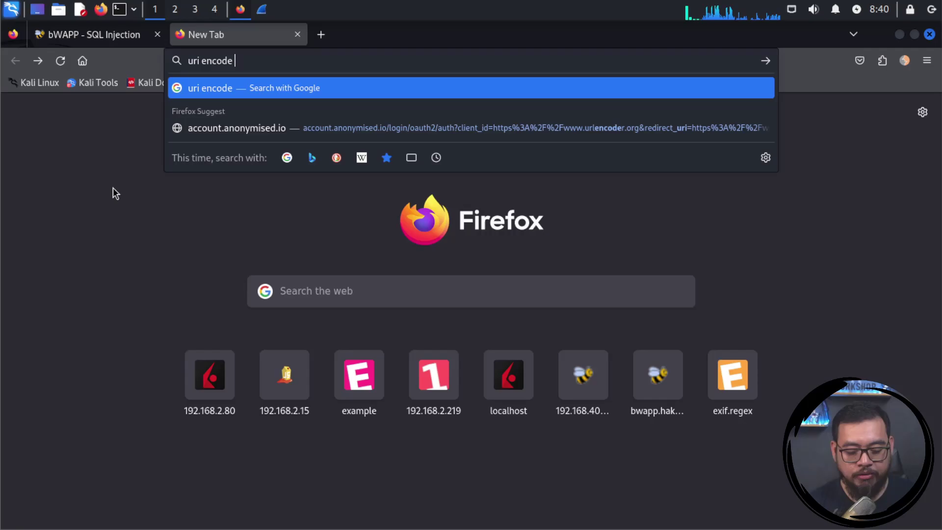
{"action": "type", "text": "decode"}
{"action": "key", "text": "Return"}
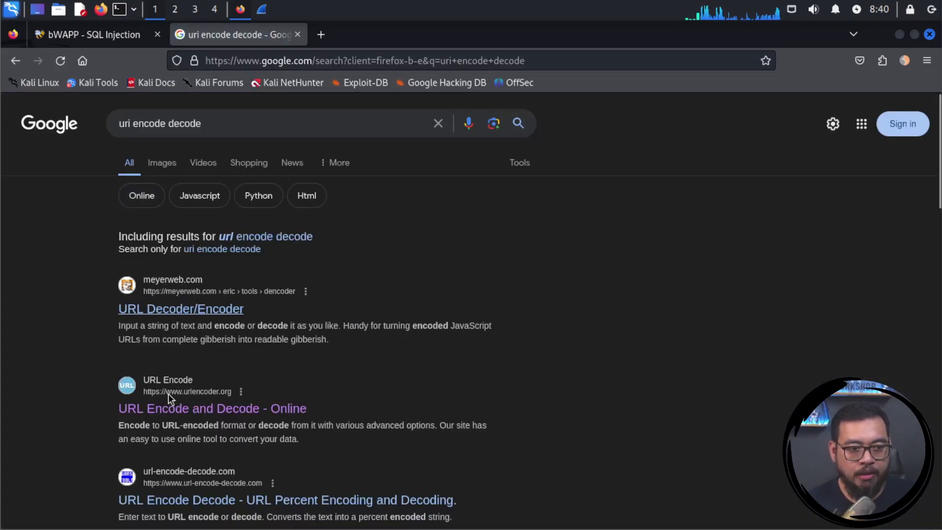
Open the urlencoder.org result and convert the character = to its URL-encoded form.
{"action": "scroll", "coordinate": [223, 391], "scroll_direction": "down", "scroll_amount": 3}
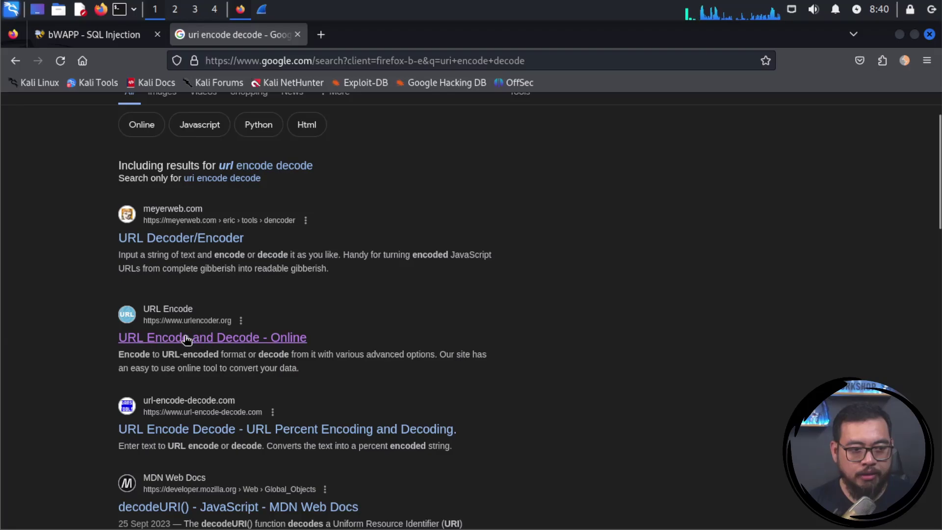
{"action": "left_click", "coordinate": [201, 341]}
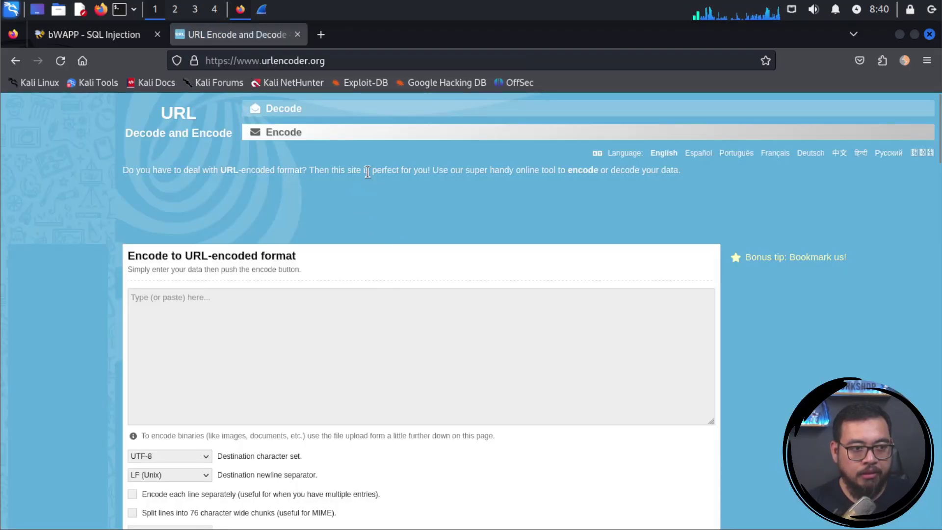
{"action": "scroll", "coordinate": [283, 185], "scroll_direction": "down", "scroll_amount": 5}
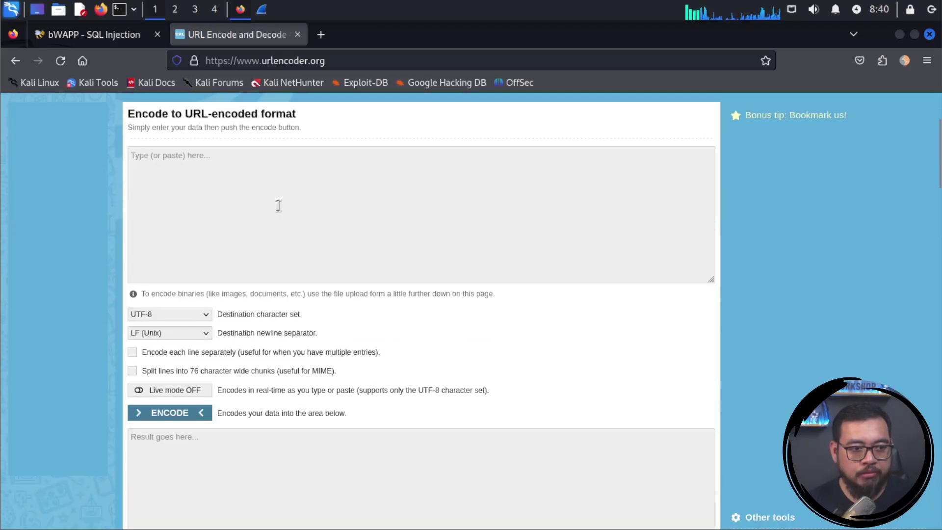
{"action": "left_click", "coordinate": [195, 172]}
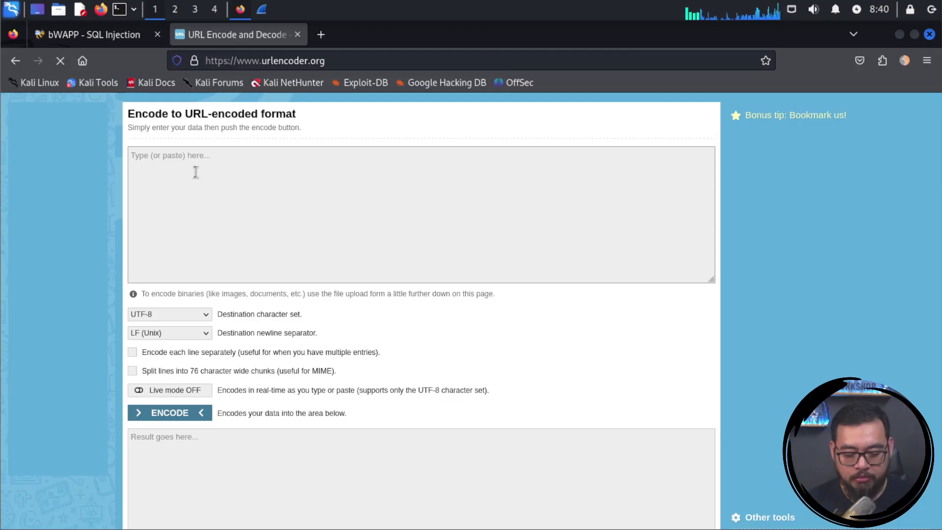
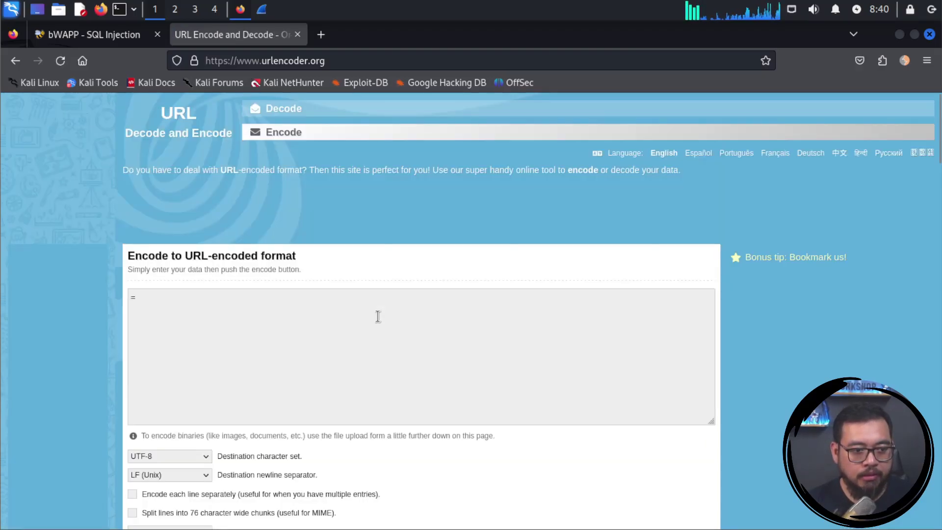
{"action": "scroll", "coordinate": [378, 316], "scroll_direction": "down", "scroll_amount": 6}
{"action": "scroll", "coordinate": [329, 303], "scroll_direction": "up", "scroll_amount": 1}
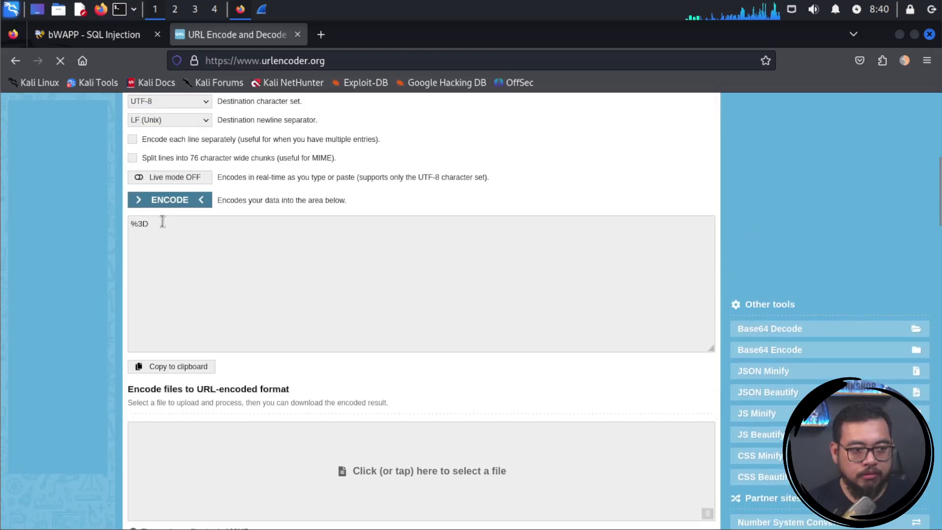
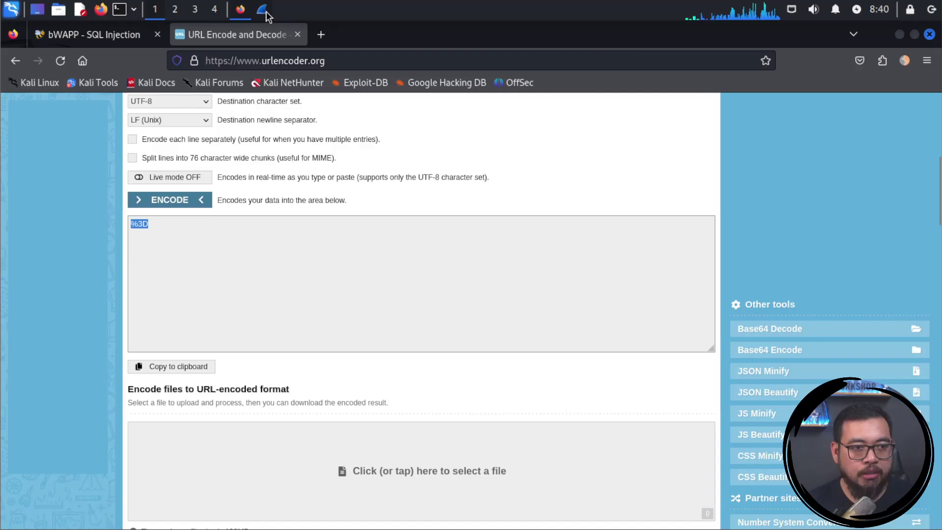
Switch to Wireshark and apply the display filter http && http.request.uri contains "1%3D1".
{"action": "left_click", "coordinate": [262, 11]}
{"action": "left_click", "coordinate": [171, 88]}
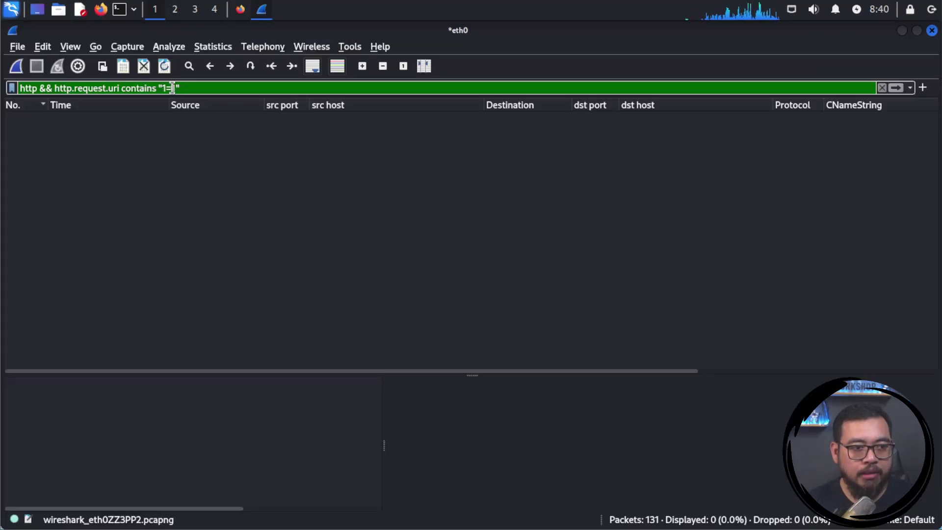
{"action": "key", "text": "BackSpace"}
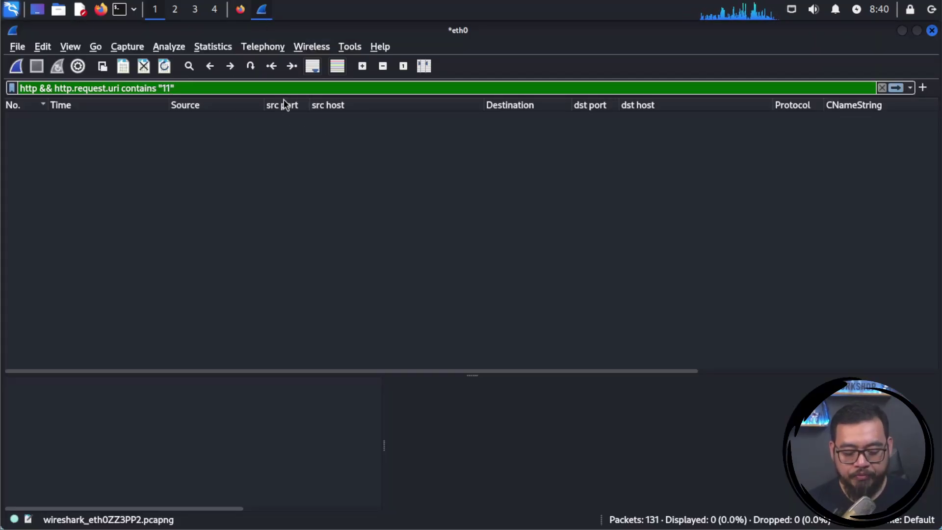
{"action": "type", "text": "%3D"}
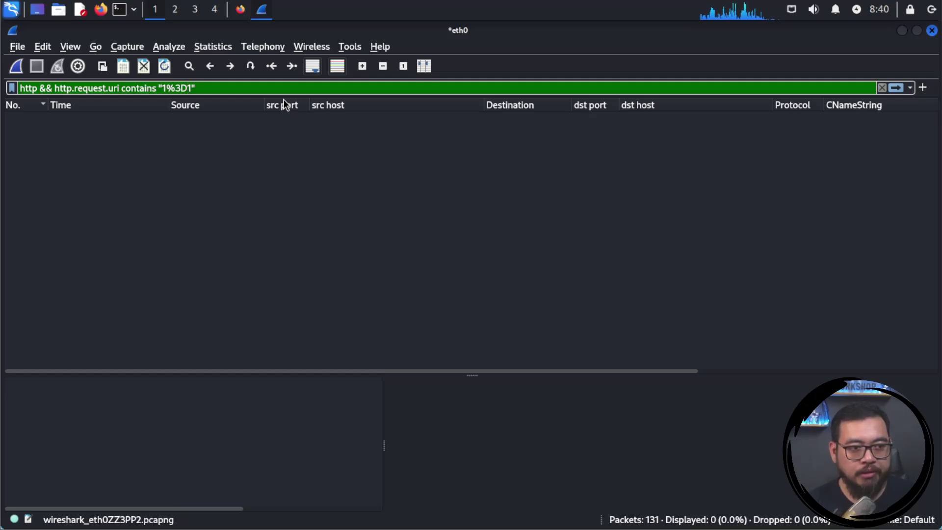
{"action": "key", "text": "Return"}
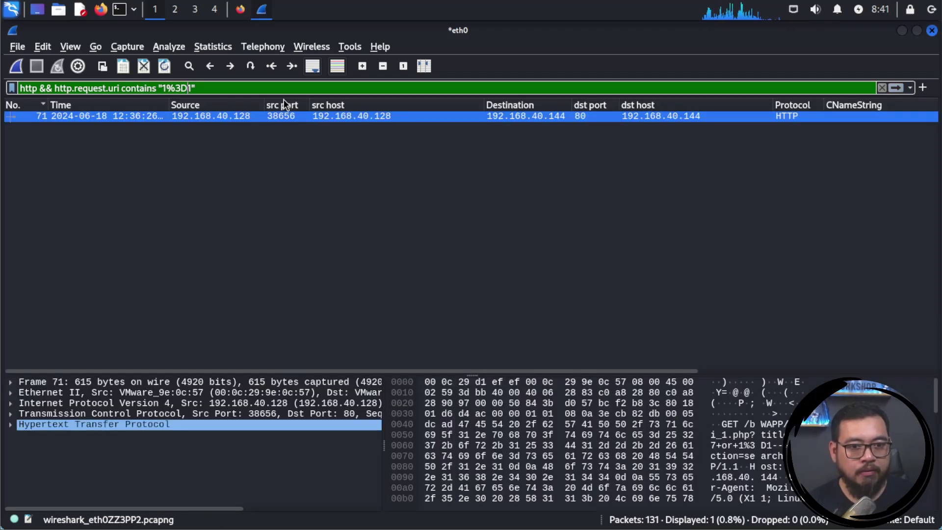
{"action": "left_click", "coordinate": [342, 163]}
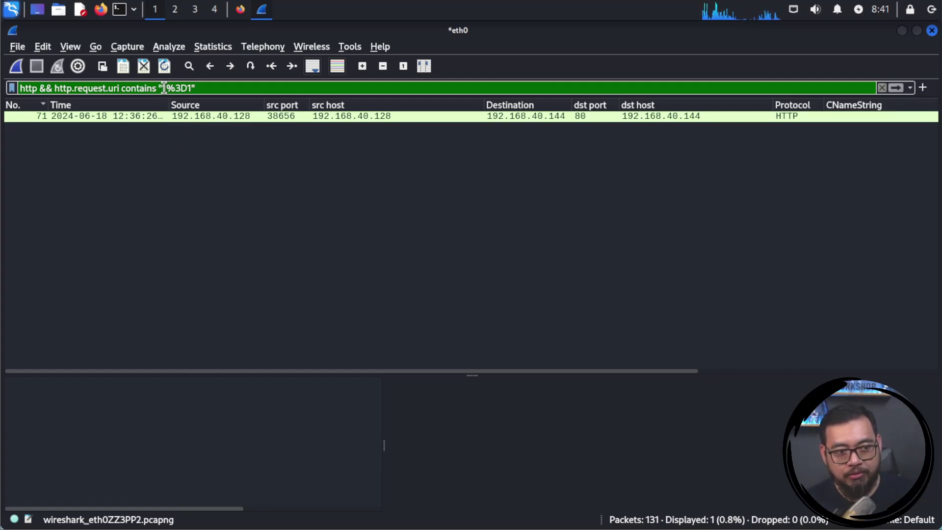
Inspect the GET request line under Hypertext Transfer Protocol in the filtered packet's own details window, and close the window.
{"action": "left_click", "coordinate": [188, 120]}
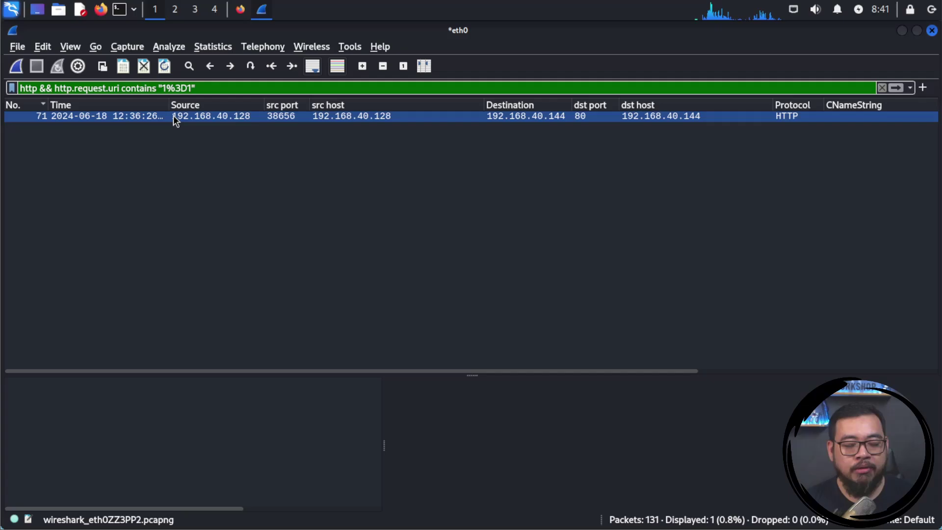
{"action": "double_click", "coordinate": [172, 116]}
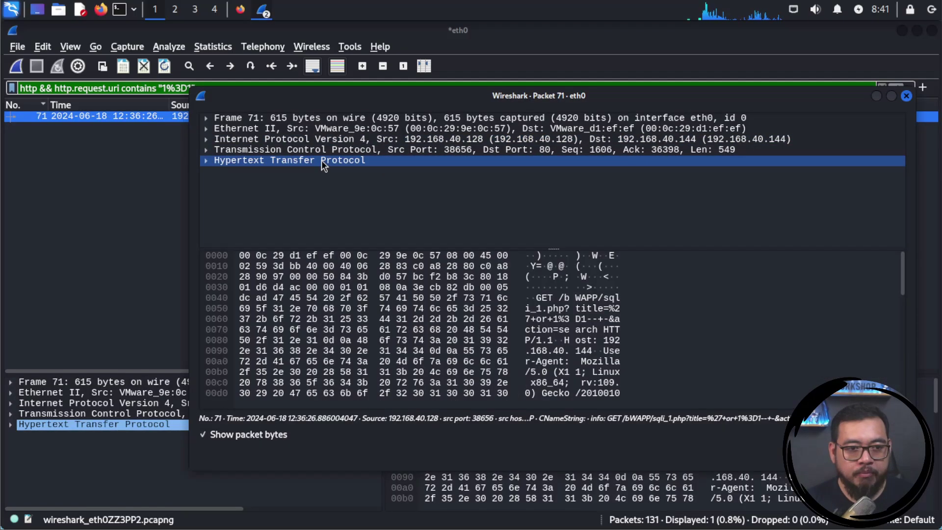
{"action": "left_click", "coordinate": [205, 161]}
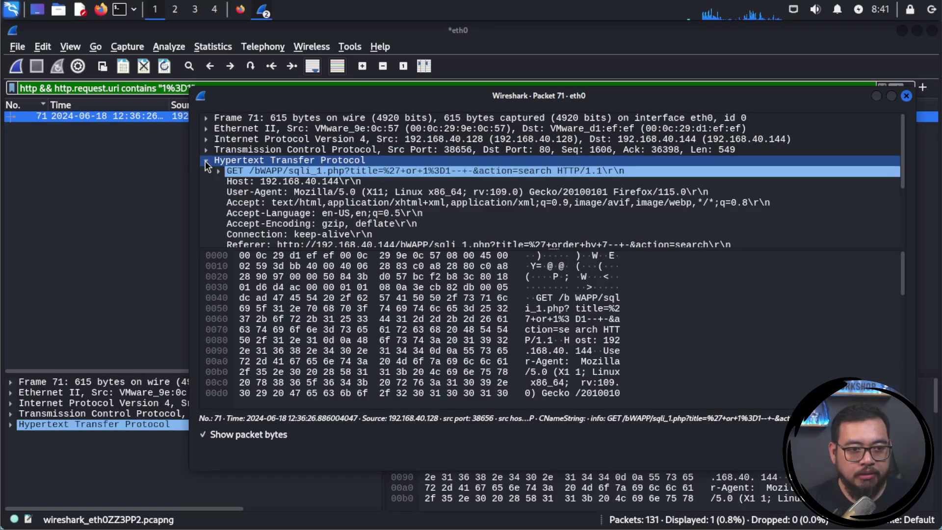
{"action": "left_click", "coordinate": [282, 170]}
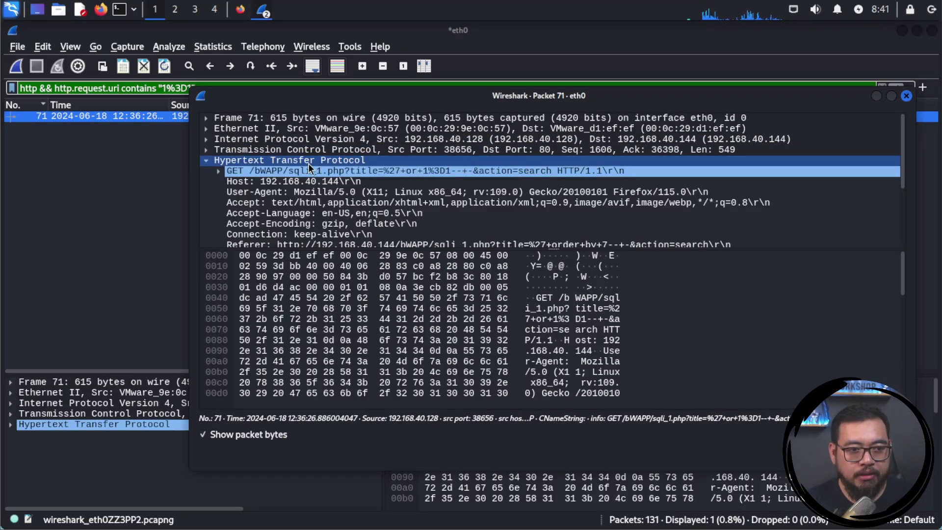
{"action": "left_click", "coordinate": [253, 167]}
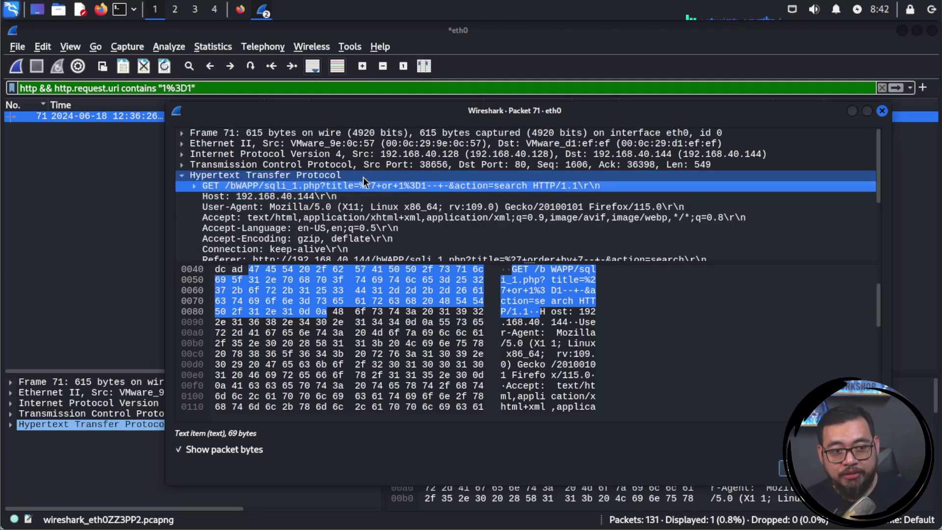
{"action": "left_click", "coordinate": [882, 110]}
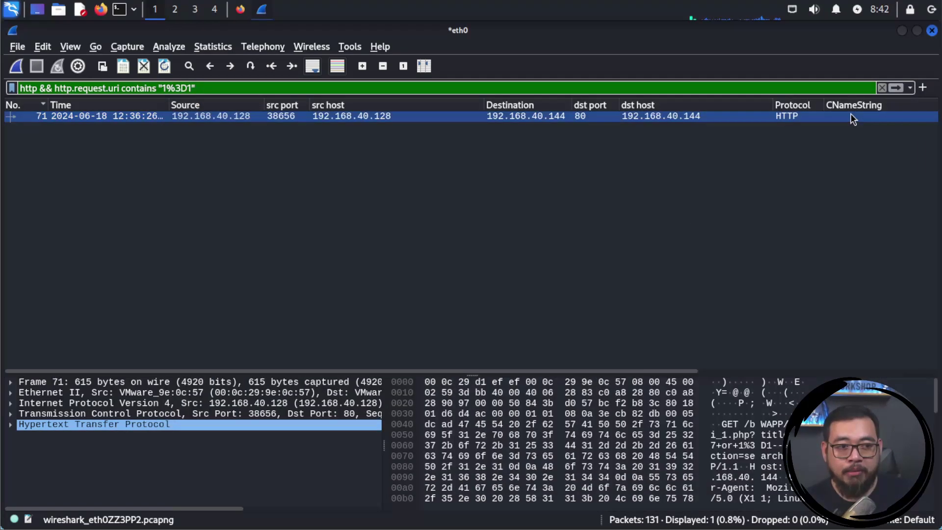
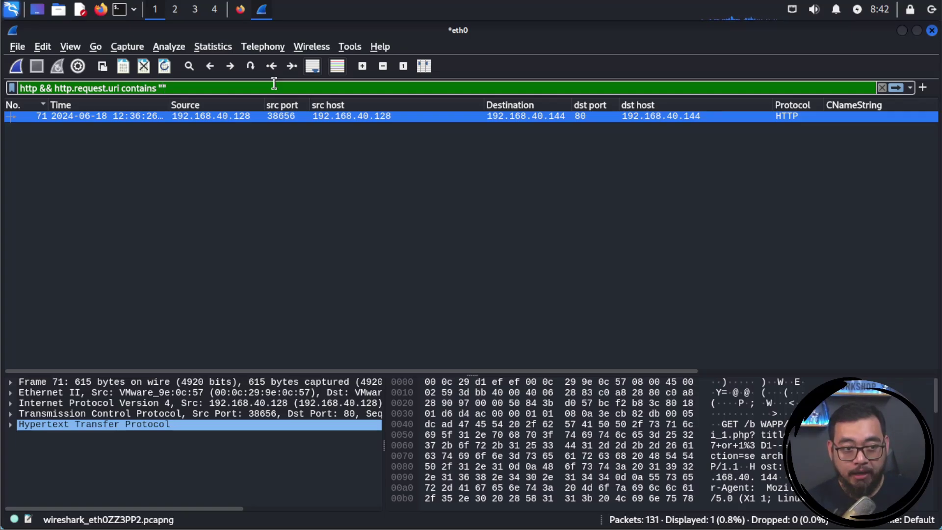
Apply the display filter http && http.request.uri contains "union+select" to the captured packets.
{"action": "type", "text": "union"}
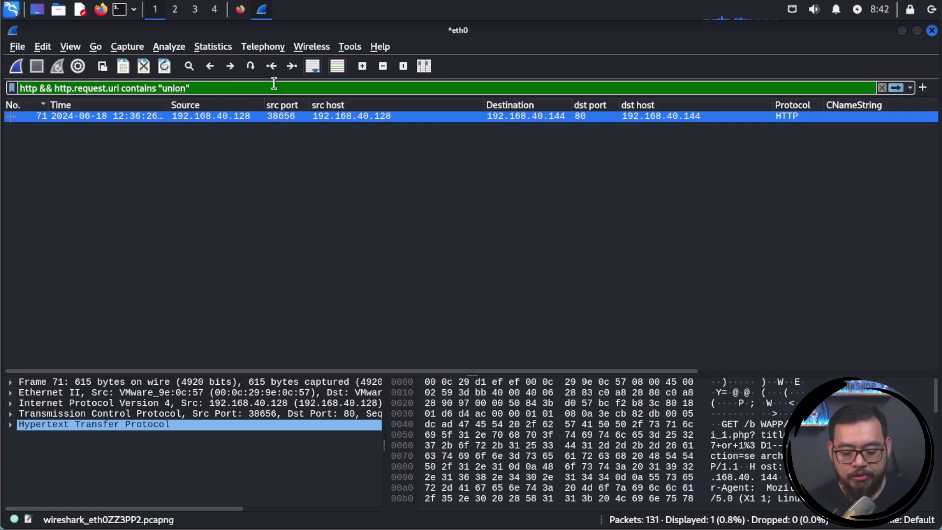
{"action": "type", "text": "+select"}
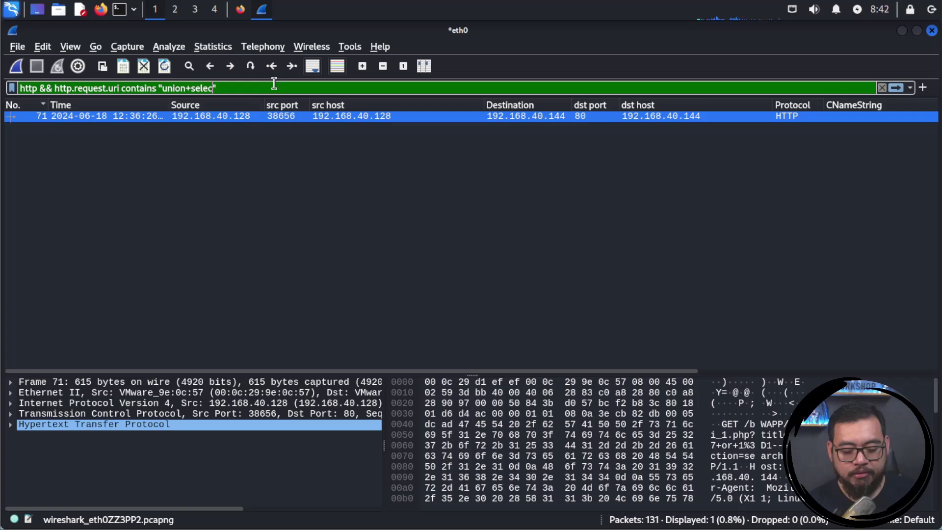
{"action": "key", "text": "Return"}
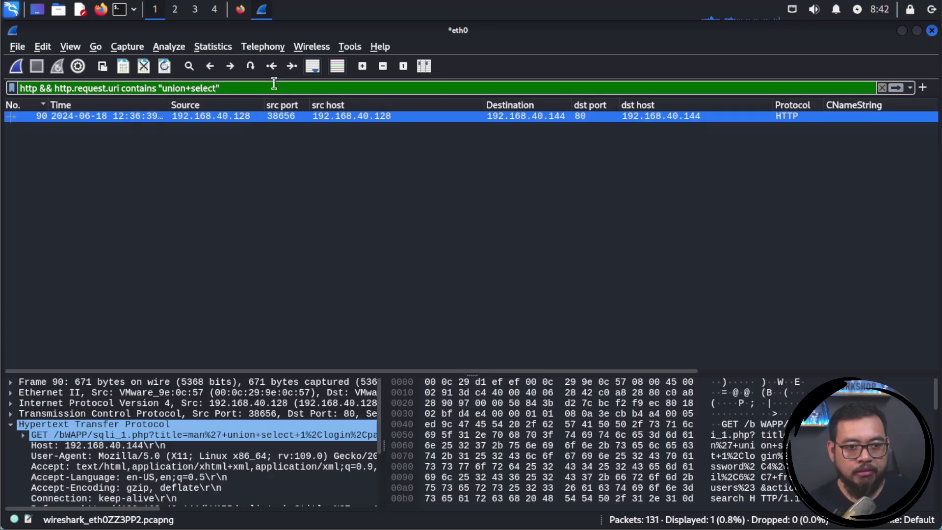
Examine the GET request line of the union+select packet in a separate details window, and close it.
{"action": "double_click", "coordinate": [241, 116]}
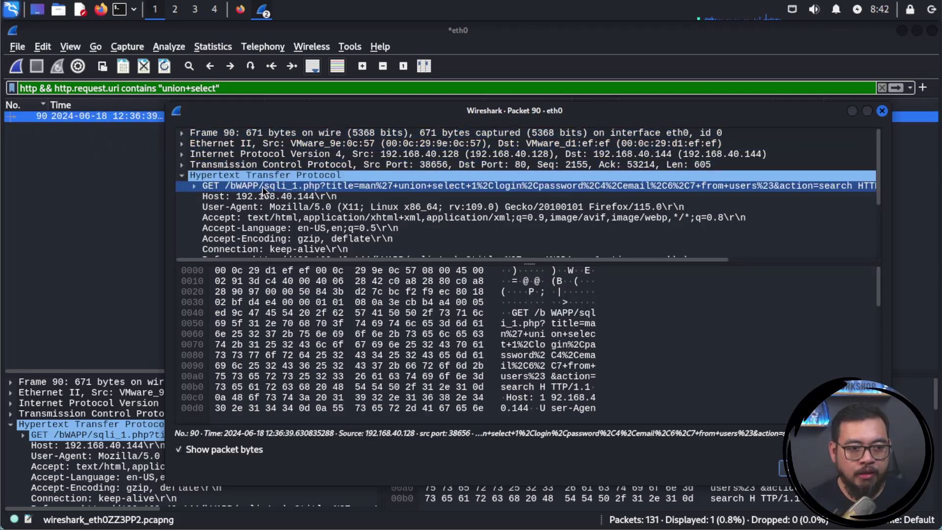
{"action": "left_click", "coordinate": [369, 189]}
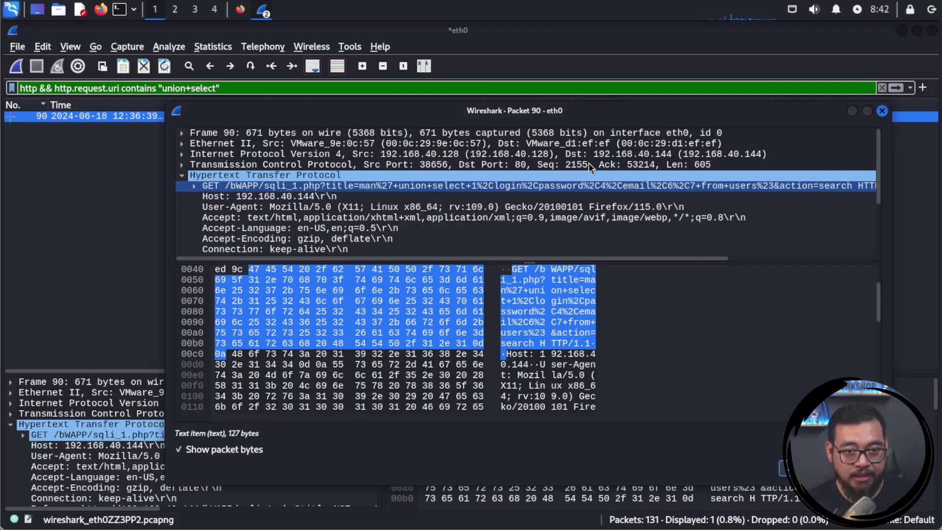
{"action": "left_click", "coordinate": [882, 110]}
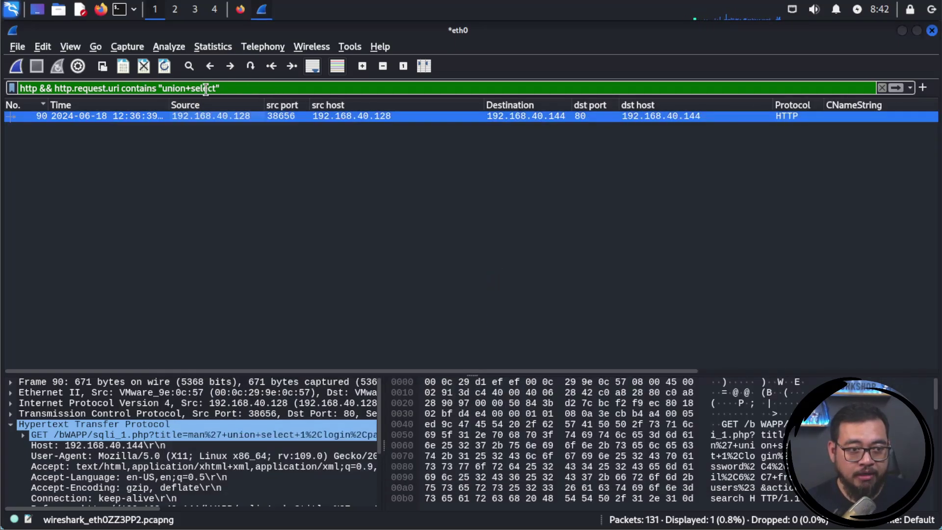
Try the display filter http && http.request.uri contains "union select", with a space in place of the plus sign.
{"action": "key", "text": "Left"}
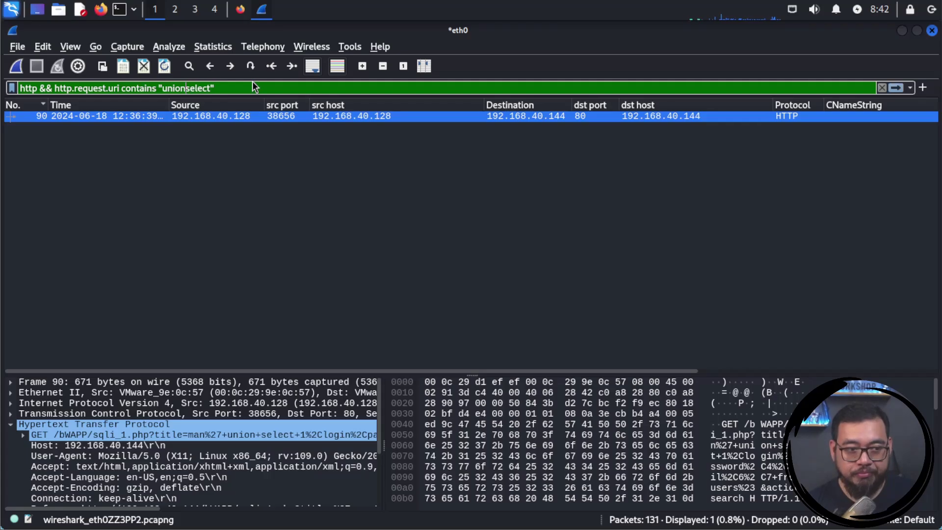
{"action": "key", "text": "BackSpace"}
{"action": "key", "text": "Return"}
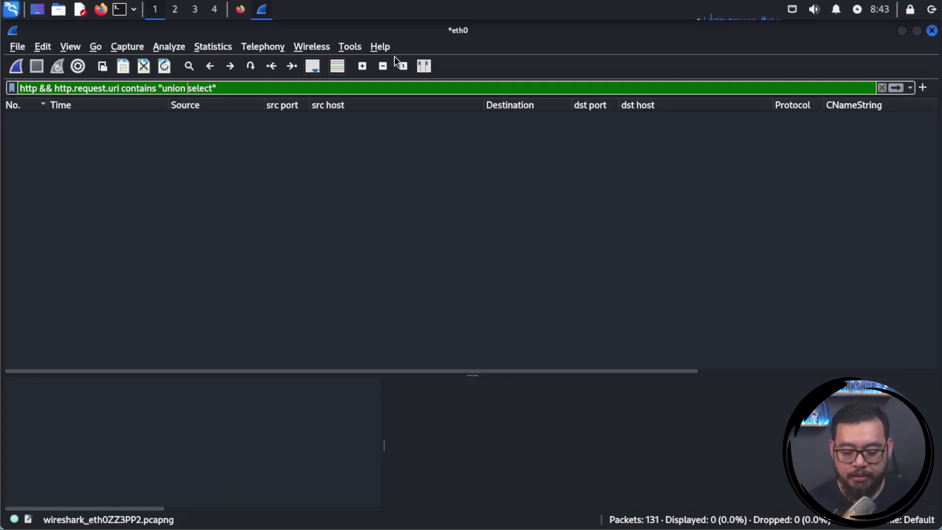
Put the plus sign back in the URI search string and reapply the filter as "union+select".
{"action": "key", "text": "BackSpace"}
{"action": "type", "text": "+"}
{"action": "key", "text": "Return"}
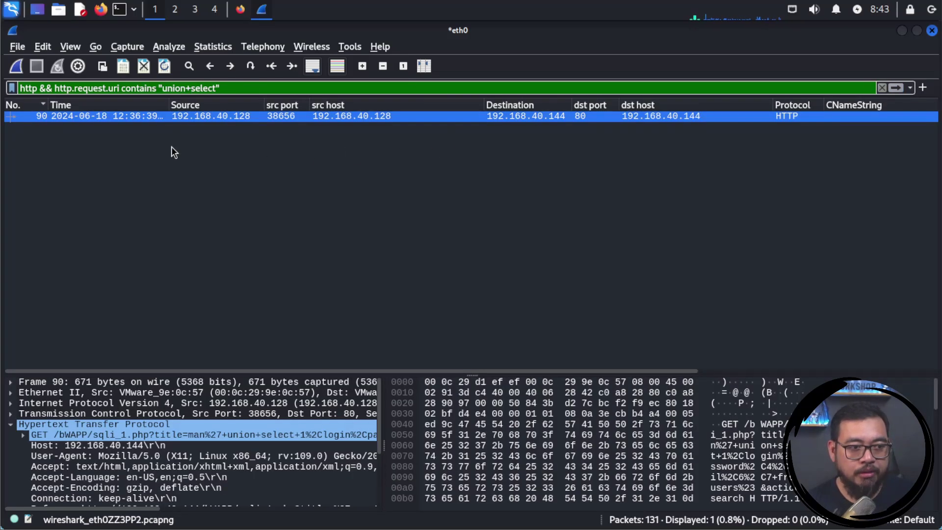
Review the HTTP request headers of the union+select packet in its details window, including Referer and Cookie, and close the window.
{"action": "double_click", "coordinate": [150, 116]}
{"action": "scroll", "coordinate": [314, 214], "scroll_direction": "down", "scroll_amount": 2}
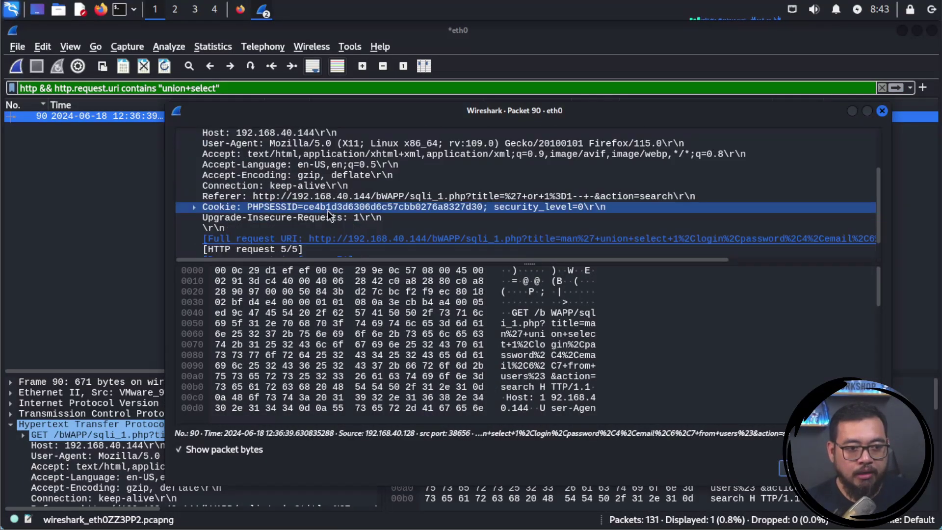
{"action": "left_click", "coordinate": [491, 165]}
{"action": "left_click", "coordinate": [883, 110]}
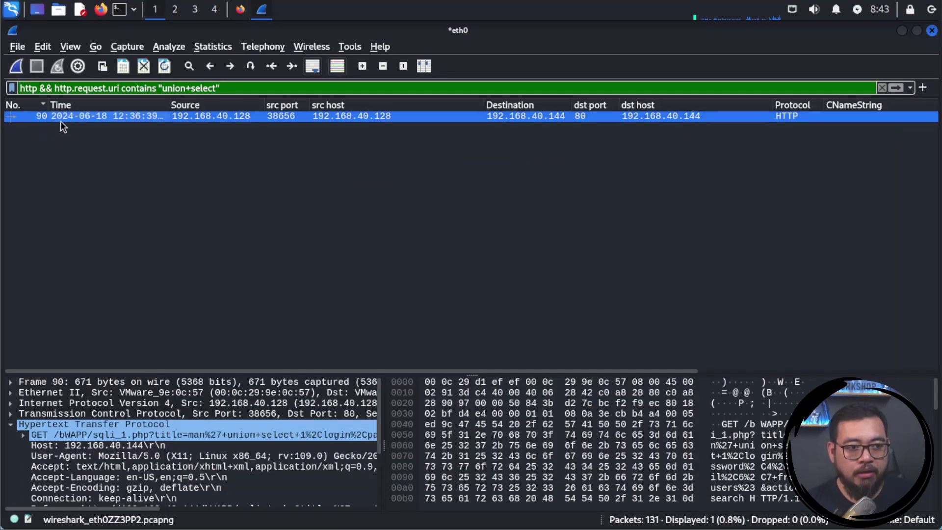
Follow the HTTP stream of the union+select request packet.
{"action": "right_click", "coordinate": [84, 117]}
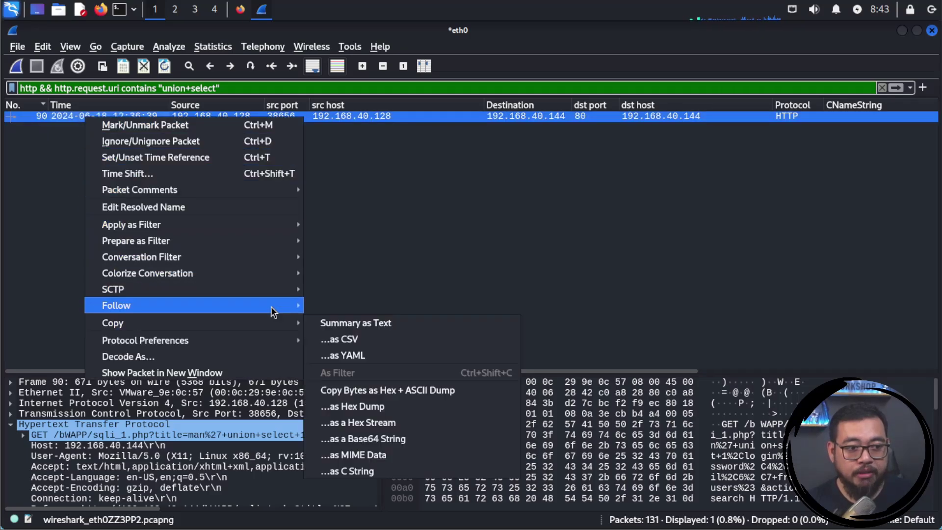
{"action": "mouse_move", "coordinate": [295, 308]}
{"action": "left_click", "coordinate": [347, 304]}
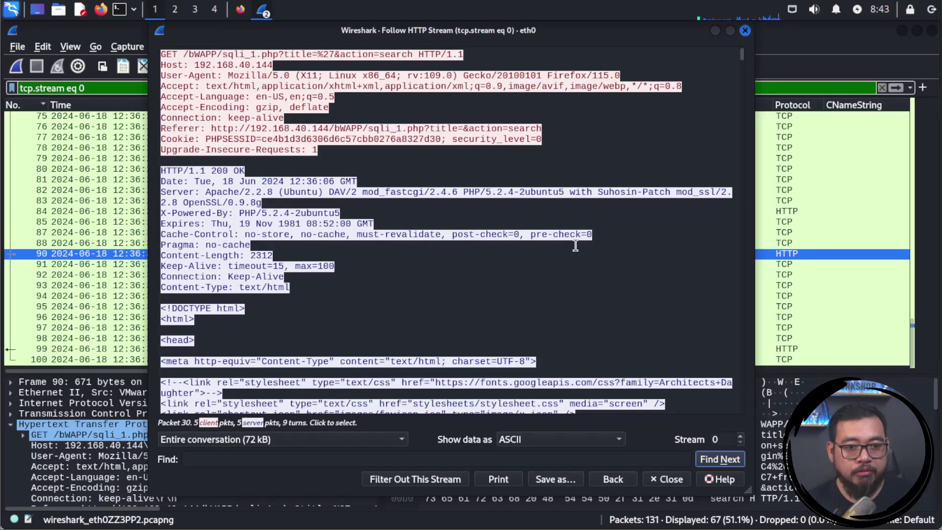
Examine the user records returned at the end of the HTTP stream, including logins, password hashes and e-mails, and close the stream window.
{"action": "left_click_drag", "start_coordinate": [742, 60], "coordinate": [742, 359]}
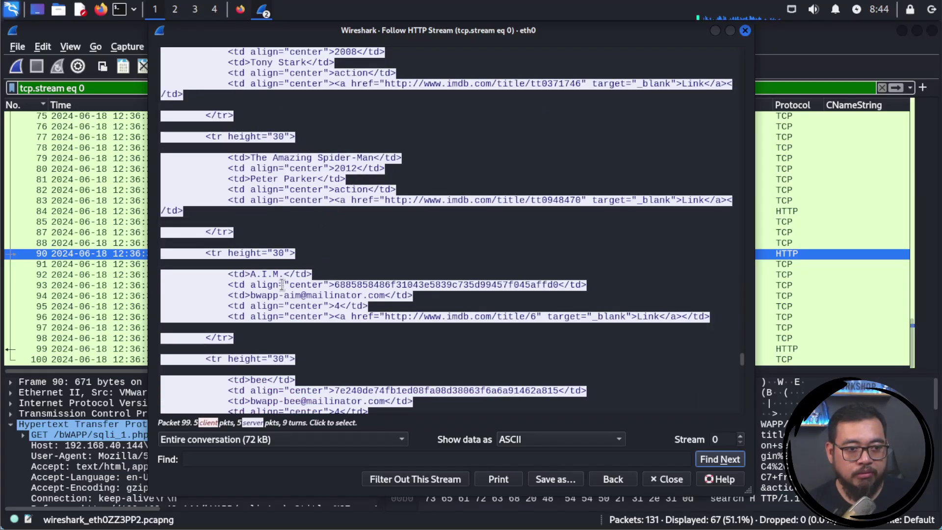
{"action": "scroll", "coordinate": [308, 294], "scroll_direction": "down", "scroll_amount": 2}
{"action": "scroll", "coordinate": [307, 294], "scroll_direction": "down", "scroll_amount": 2}
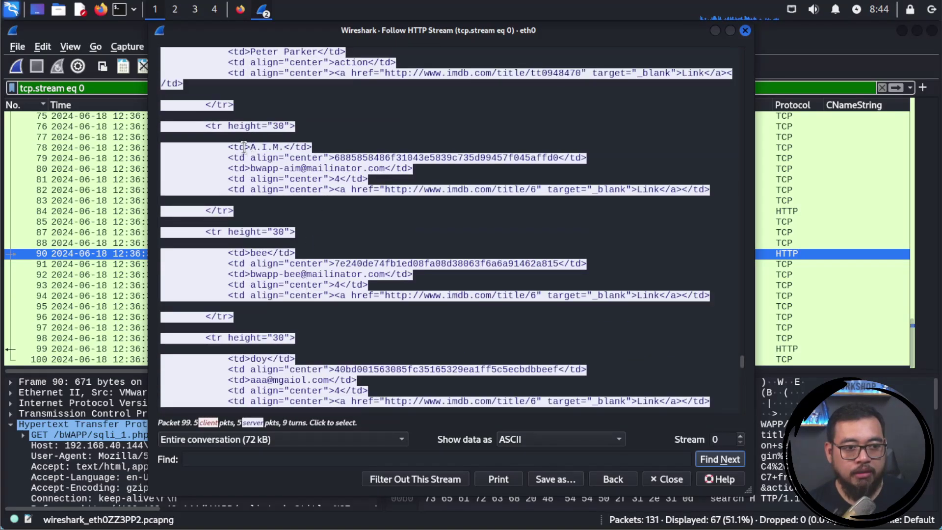
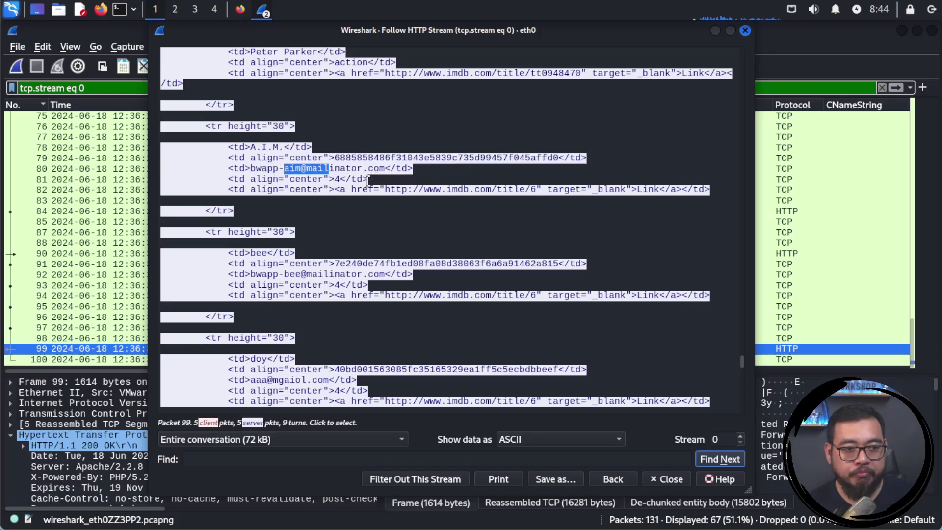
{"action": "scroll", "coordinate": [334, 274], "scroll_direction": "down", "scroll_amount": 6}
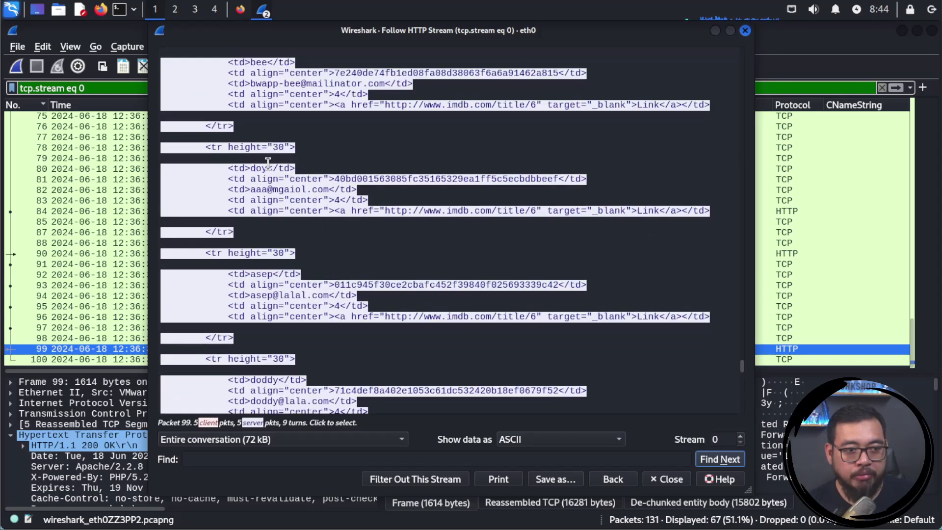
{"action": "scroll", "coordinate": [262, 96], "scroll_direction": "up", "scroll_amount": 3}
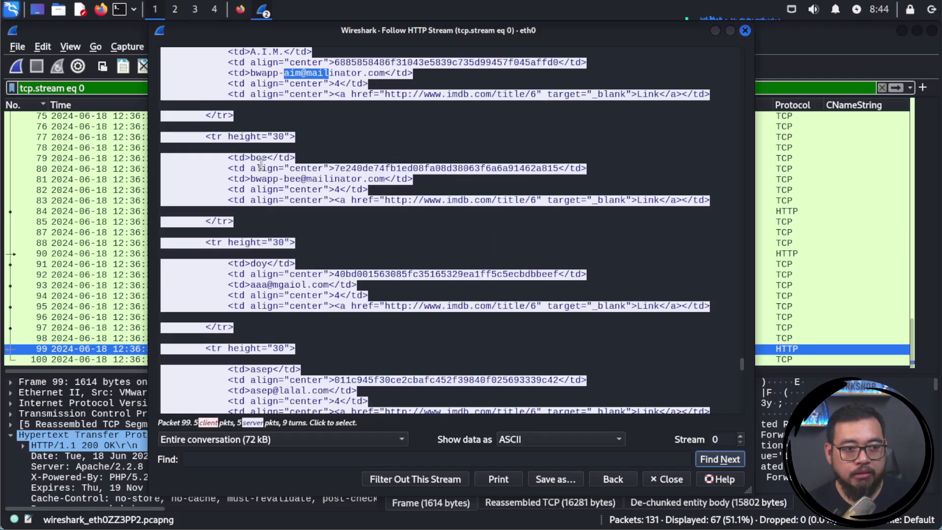
{"action": "scroll", "coordinate": [274, 289], "scroll_direction": "down", "scroll_amount": 3}
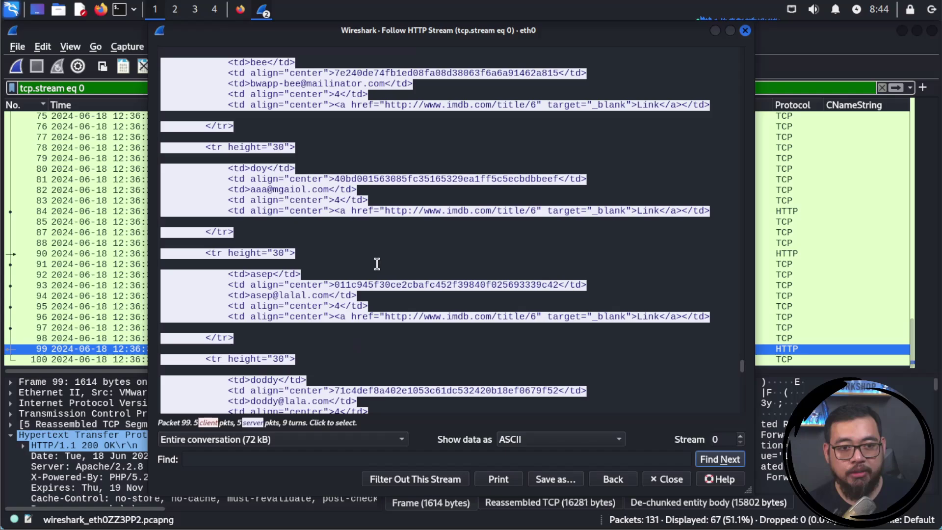
{"action": "scroll", "coordinate": [374, 265], "scroll_direction": "down", "scroll_amount": 5}
{"action": "left_click", "coordinate": [745, 30]}
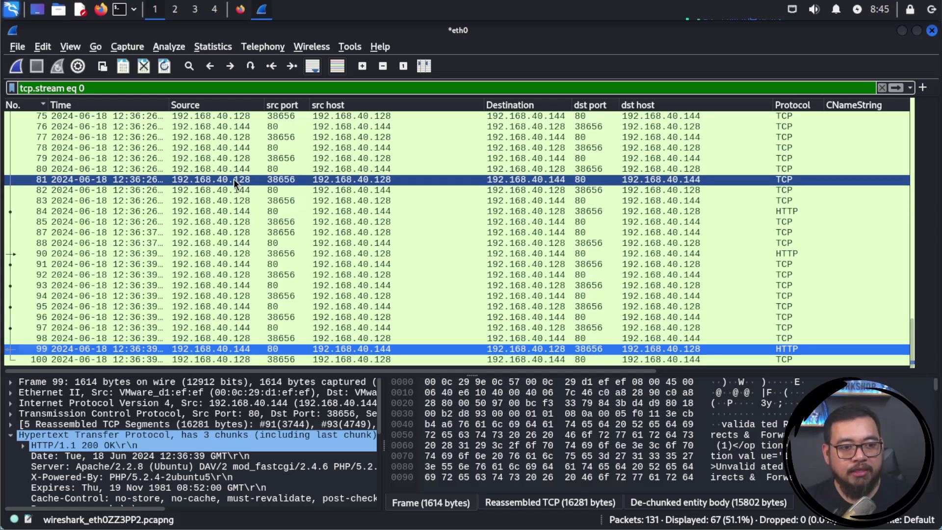
Replace the TCP stream filter with http.request.uri contains "union+select" and apply it to isolate the injection packet.
{"action": "scroll", "coordinate": [223, 200], "scroll_direction": "up", "scroll_amount": 9}
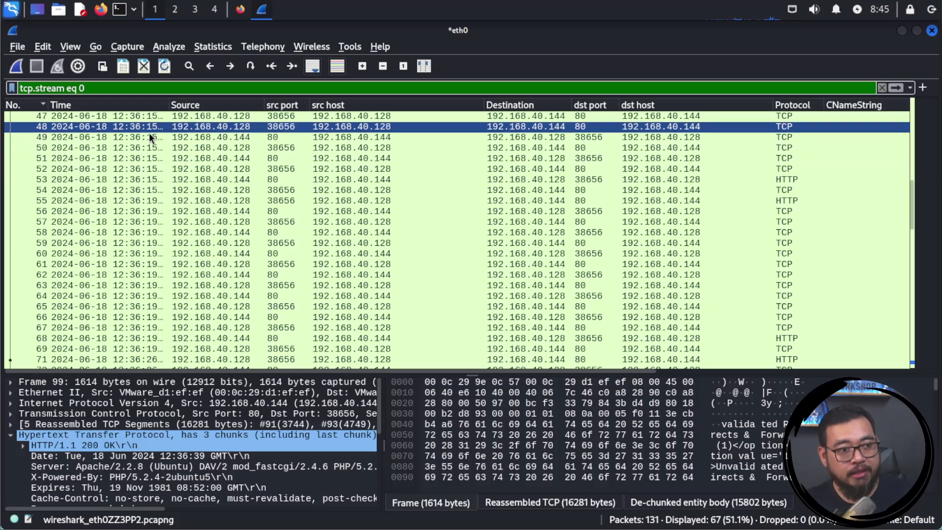
{"action": "left_click_drag", "start_coordinate": [116, 87], "coordinate": [10, 82]}
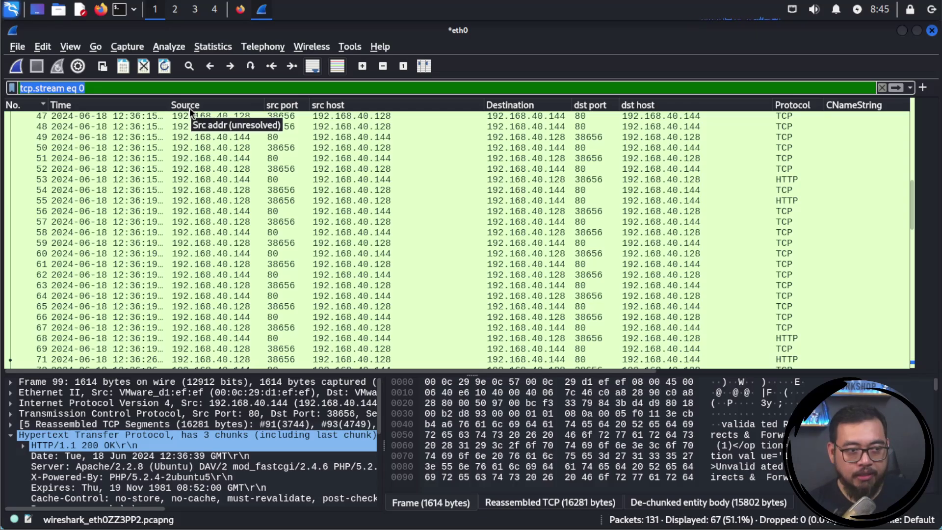
{"action": "type", "text": "http"}
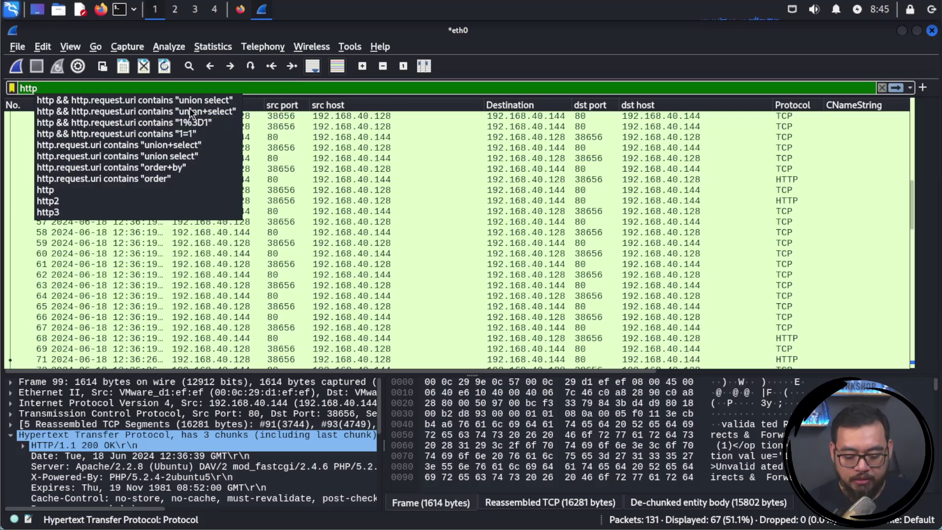
{"action": "type", "text": ".reques"}
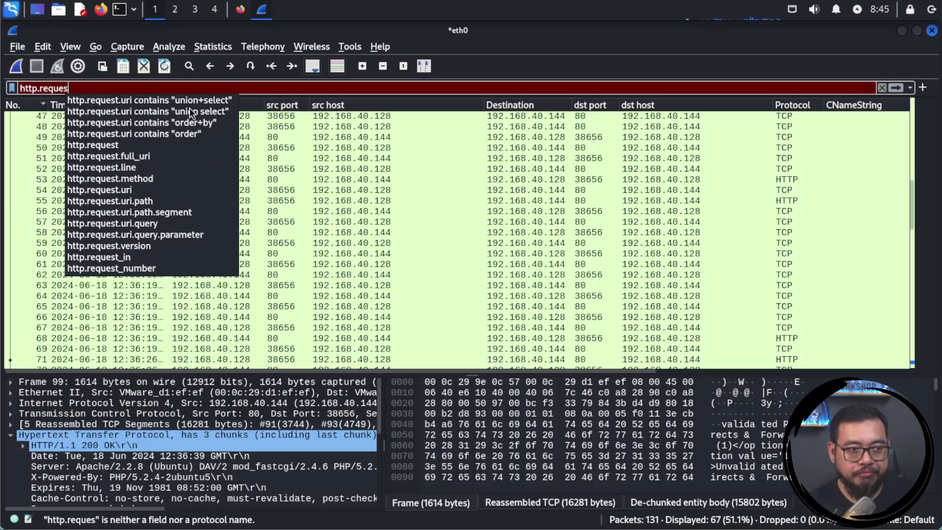
{"action": "key", "text": "Down"}
{"action": "key", "text": "Return"}
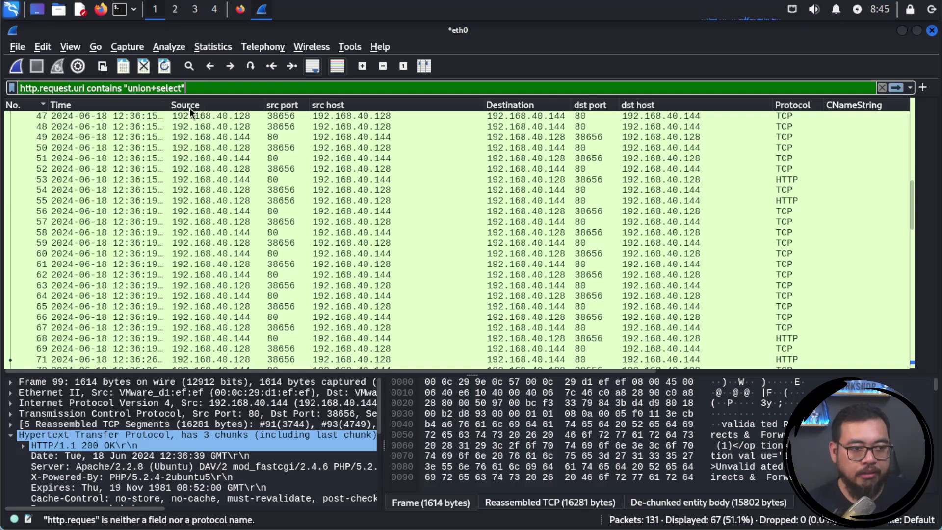
{"action": "key", "text": "Return"}
{"action": "left_click", "coordinate": [219, 170]}
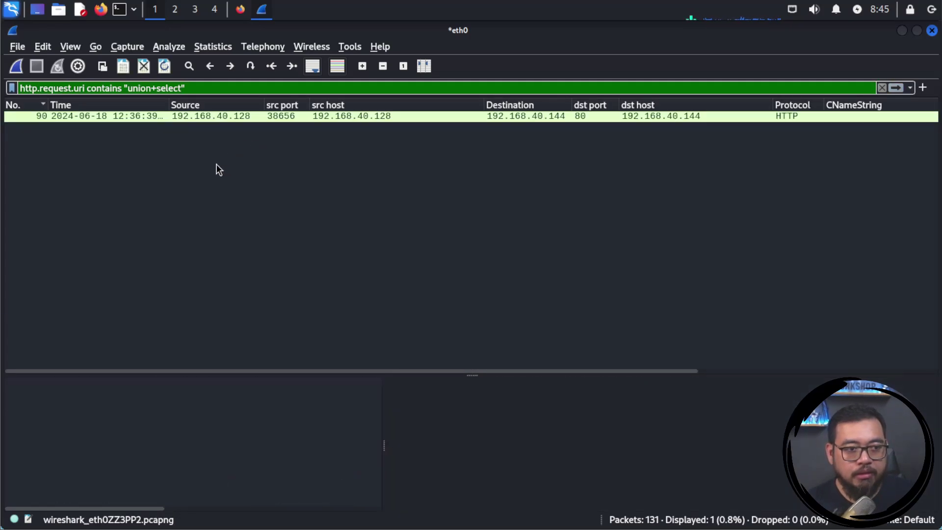
{"action": "left_click", "coordinate": [212, 117]}
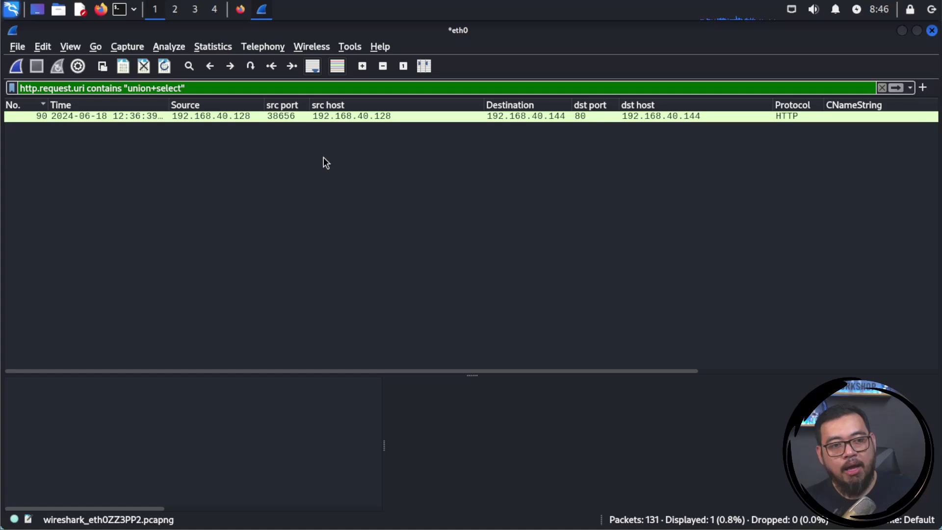
{"action": "left_click", "coordinate": [212, 119]}
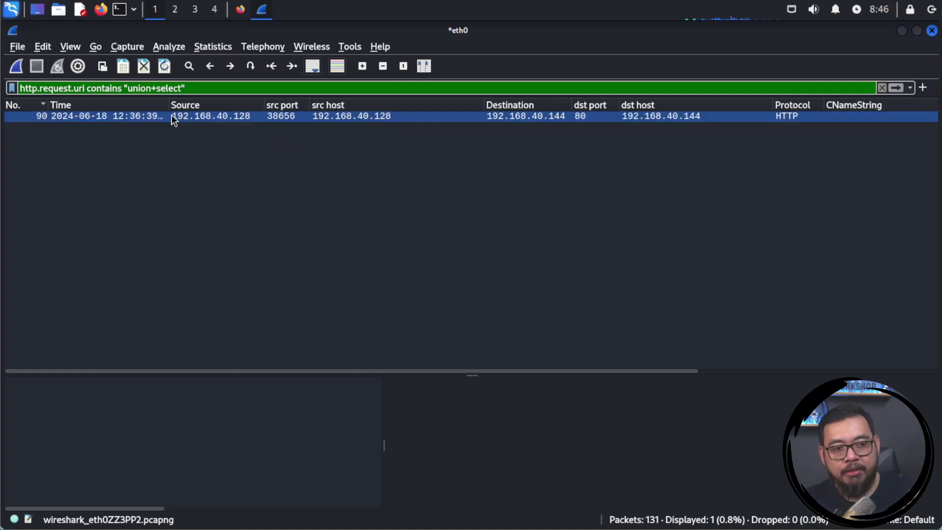